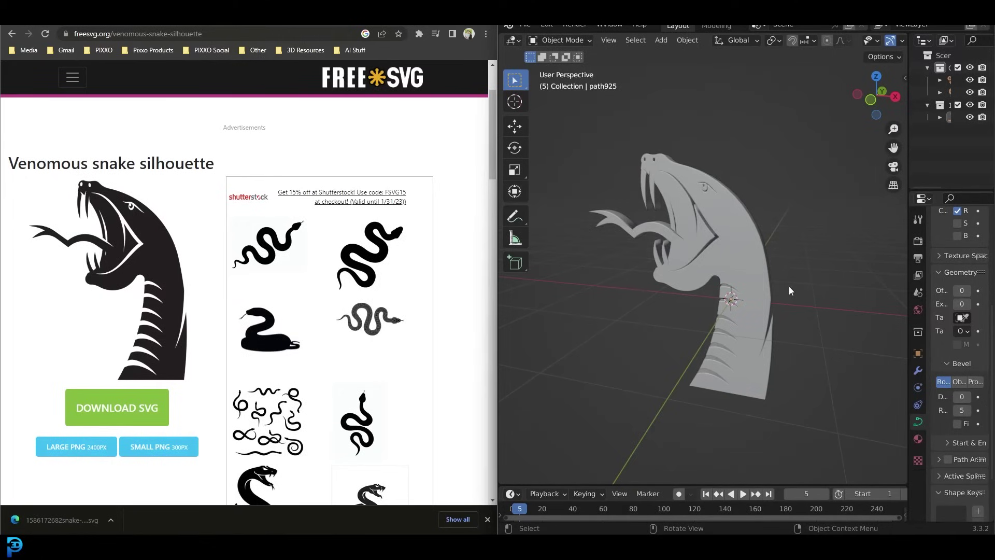
# Examine the finished 3D snake head beside the flat venomous snake silhouette it is based on.
pyautogui.moveTo(748, 259); pyautogui.dragTo(700, 254, button='middle')
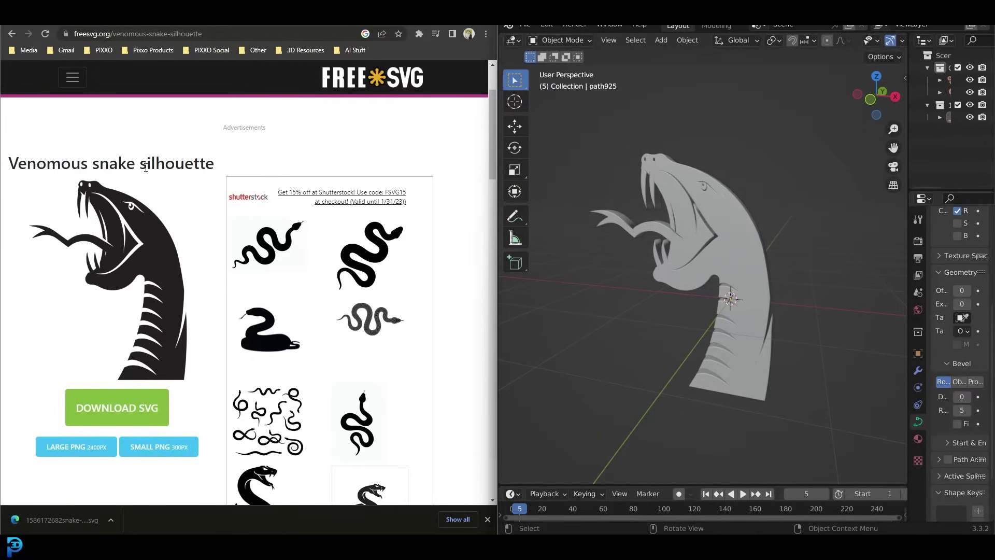
pyautogui.scroll(-2, 199, 202)
pyautogui.scroll(2, 720, 189)
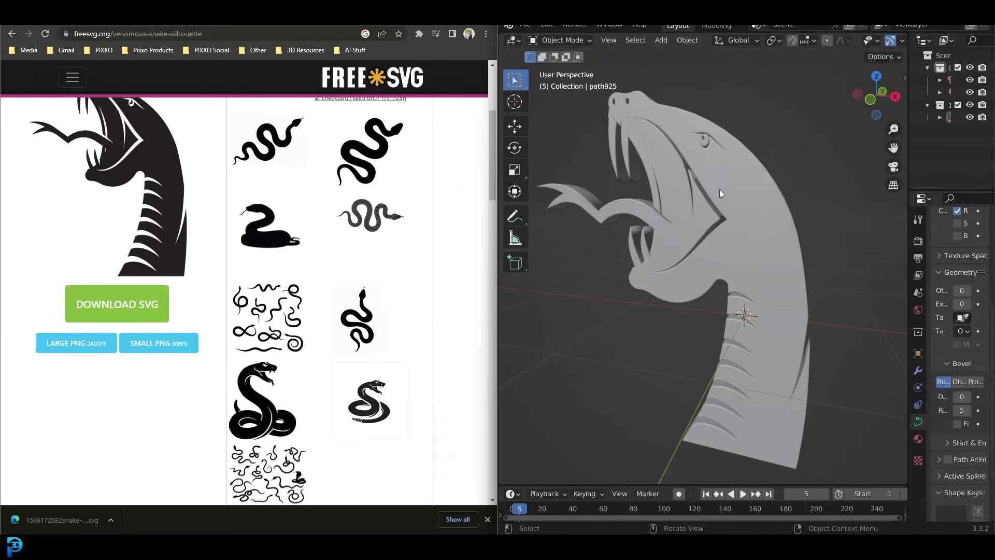
pyautogui.moveTo(720, 189); pyautogui.dragTo(760, 210, button='middle')
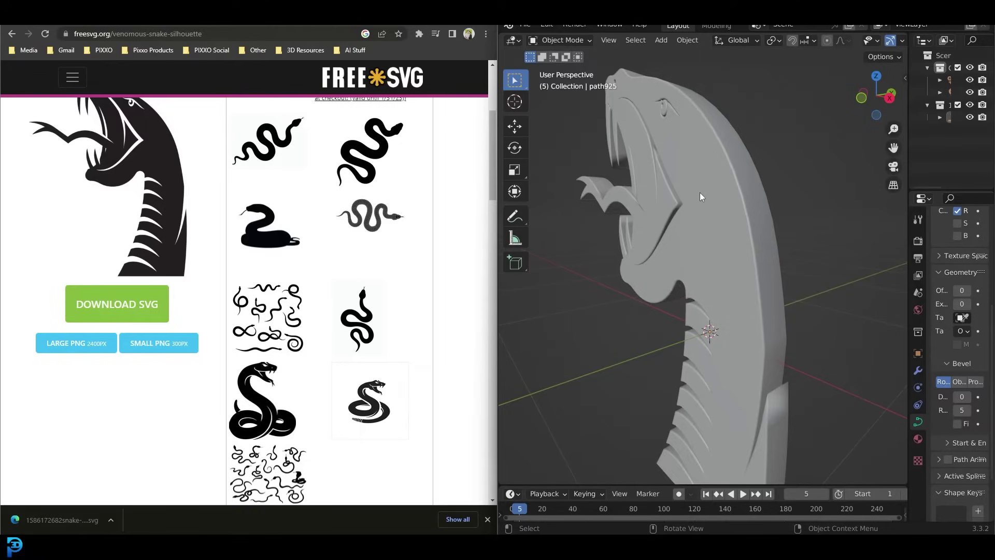
pyautogui.scroll(-4, 688, 219)
pyautogui.moveTo(689, 220); pyautogui.dragTo(746, 220, button='middle')
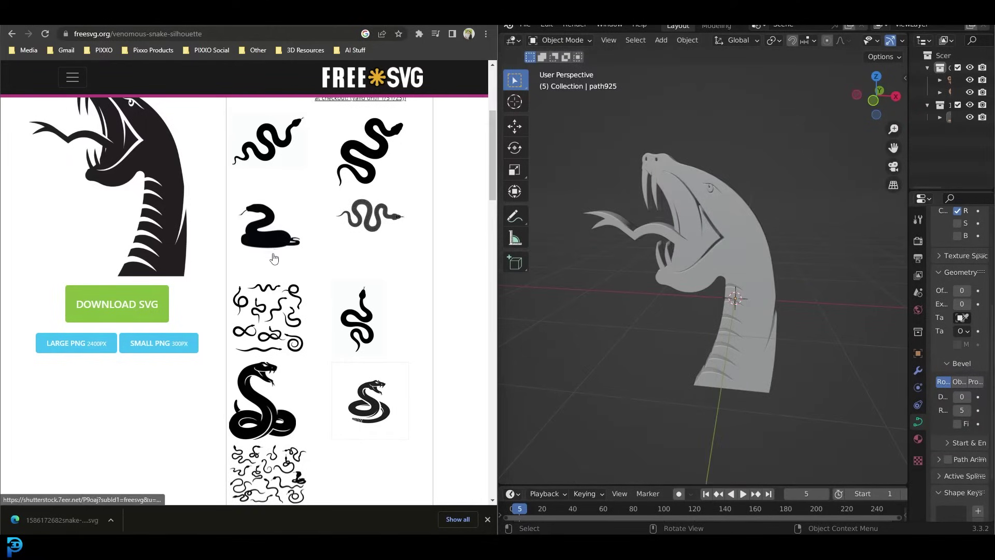
pyautogui.scroll(3, 211, 189)
pyautogui.scroll(-2, 184, 303)
pyautogui.scroll(-4, 182, 311)
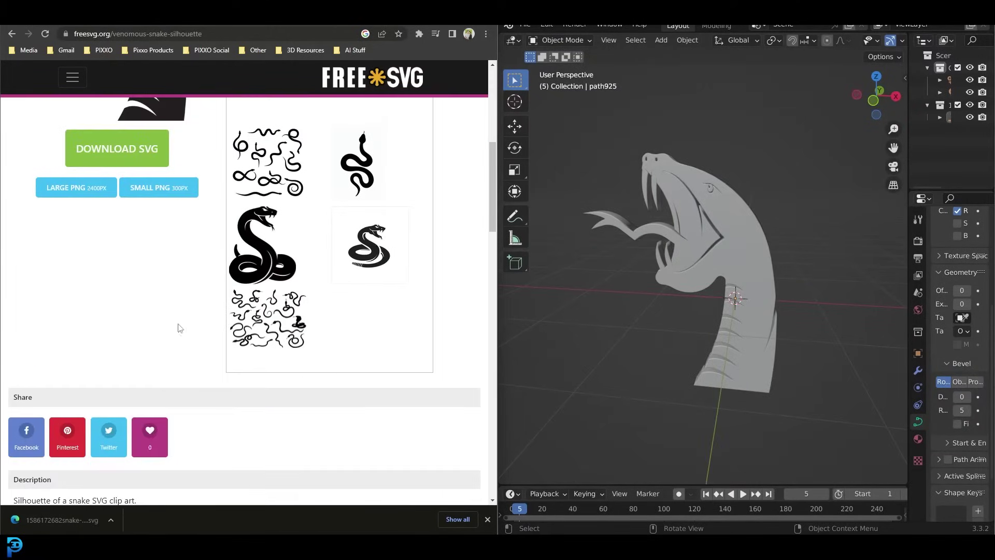
# Download the venomous snake silhouette as an SVG and place the file in a clear area of the desktop.
pyautogui.press('super+Up')
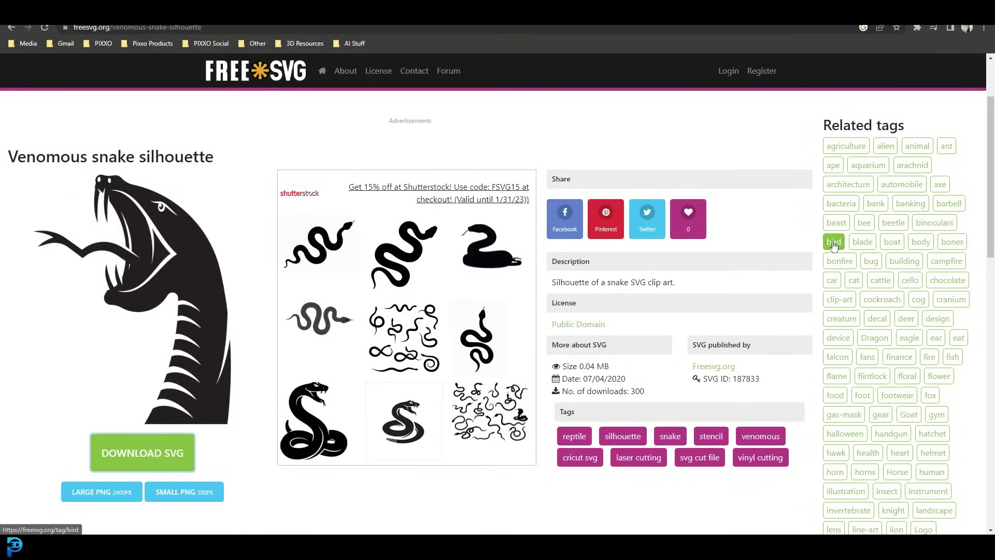
pyautogui.scroll(-1, 172, 206)
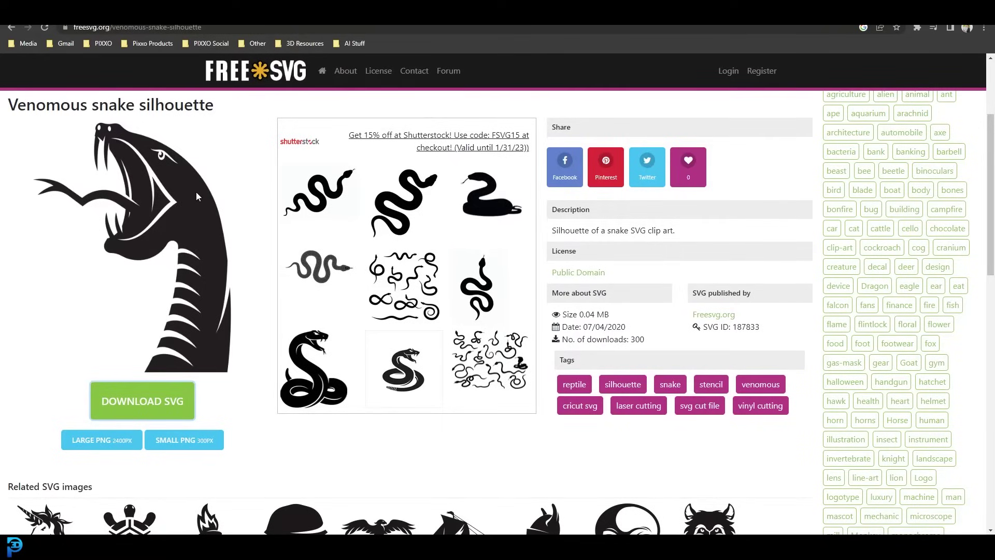
pyautogui.scroll(-4, 197, 194)
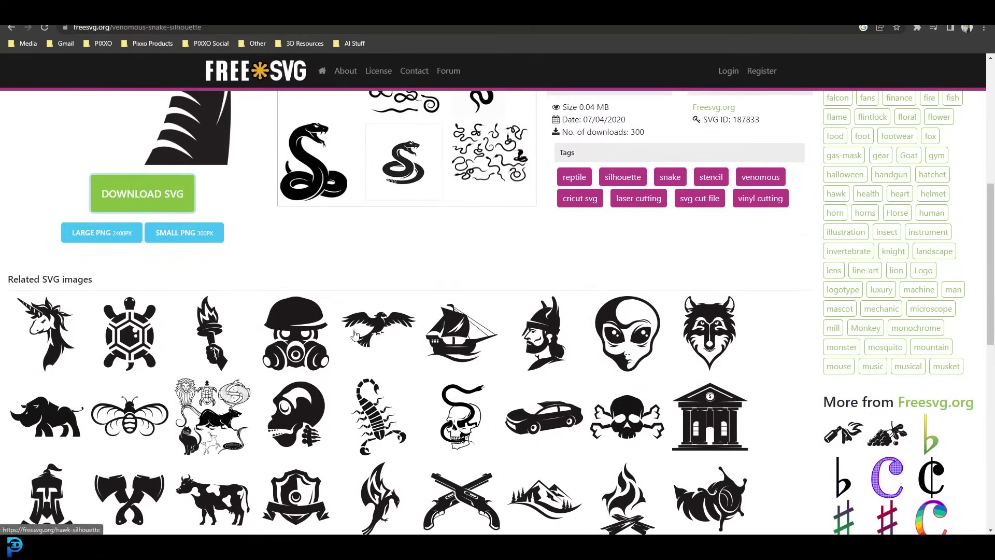
pyautogui.scroll(-3, 362, 337)
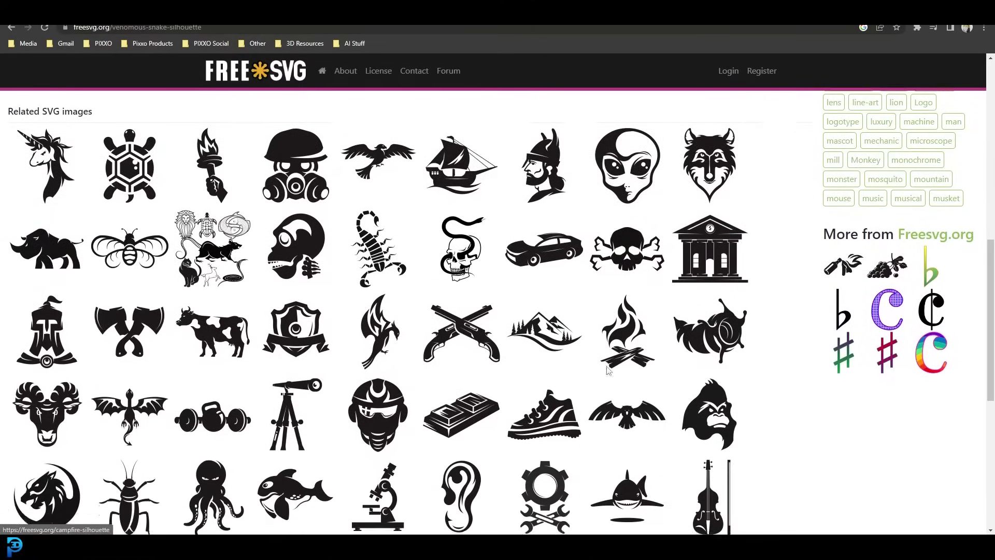
pyautogui.scroll(-3, 601, 368)
pyautogui.scroll(10, 360, 324)
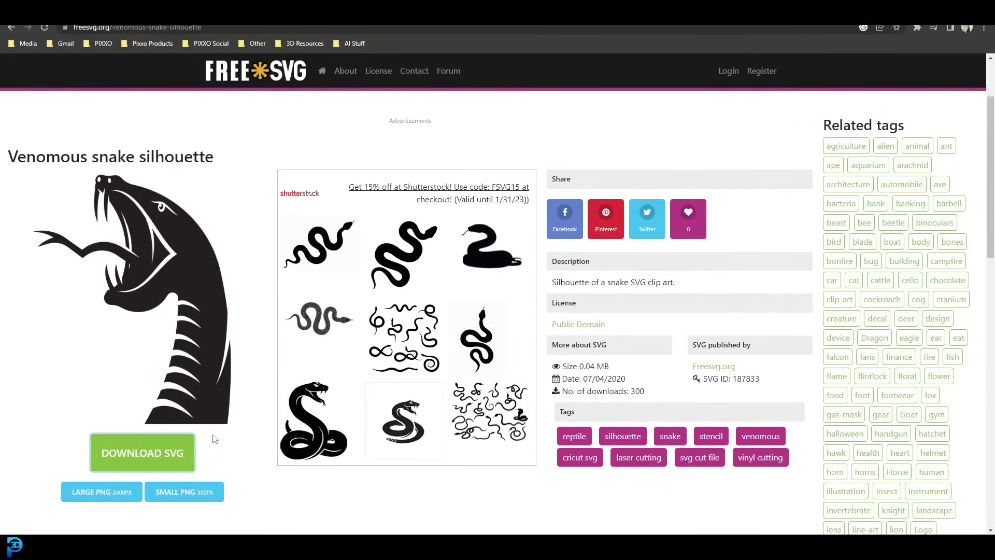
pyautogui.click(139, 459)
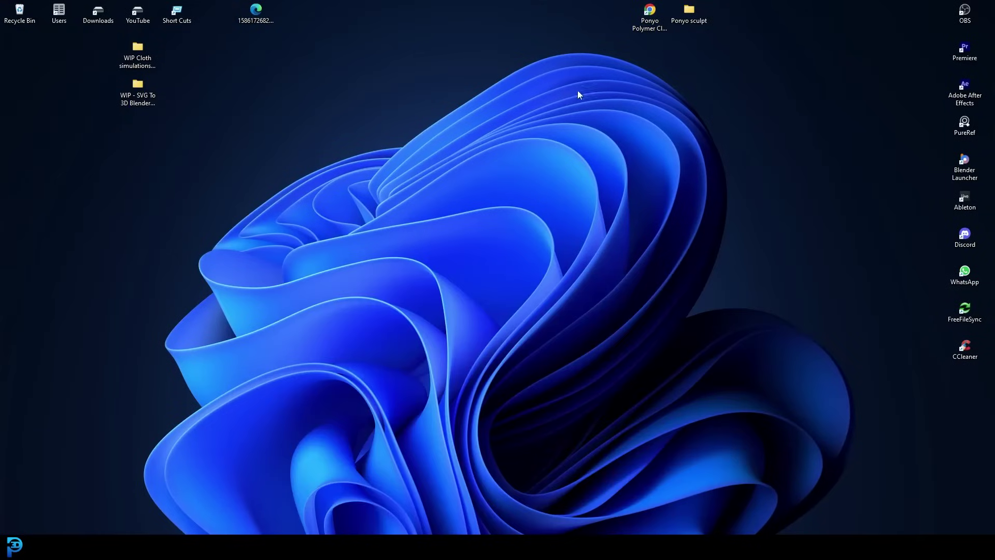
pyautogui.moveTo(265, 13); pyautogui.dragTo(383, 71)
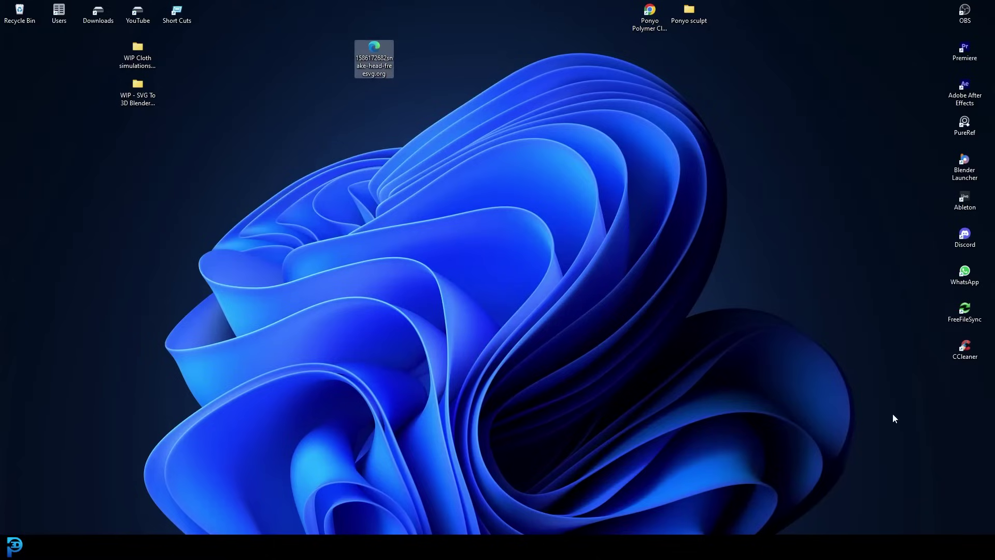
# Launch Blender and dismiss the splash screen to work in the default General scene.
pyautogui.doubleClick(964, 165)
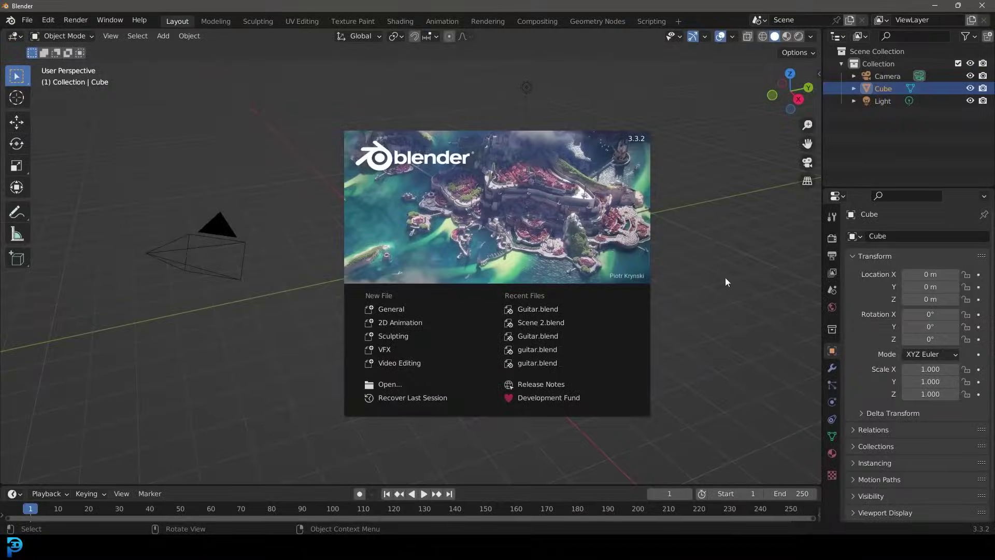
pyautogui.click(725, 282)
pyautogui.moveTo(488, 279); pyautogui.dragTo(355, 230, button='middle')
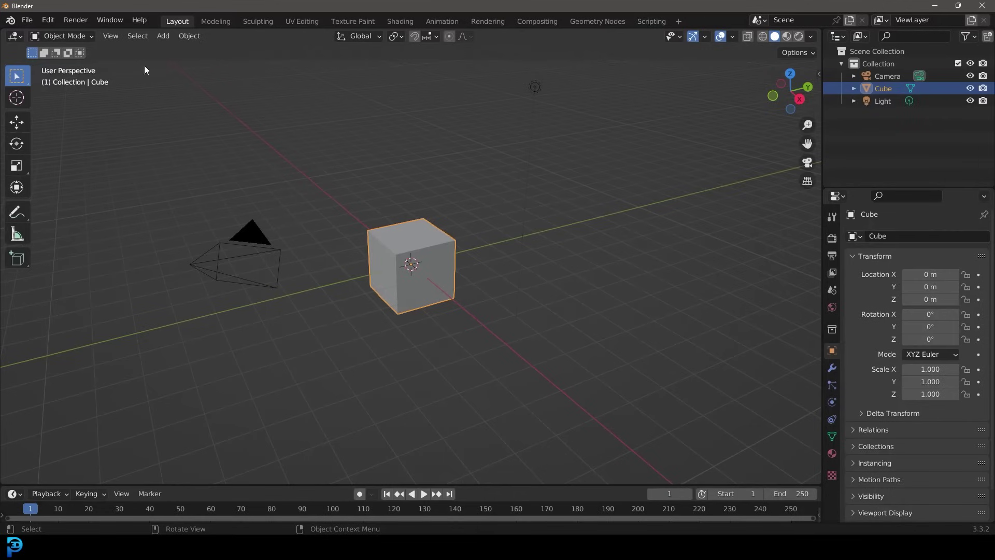
pyautogui.click(26, 20)
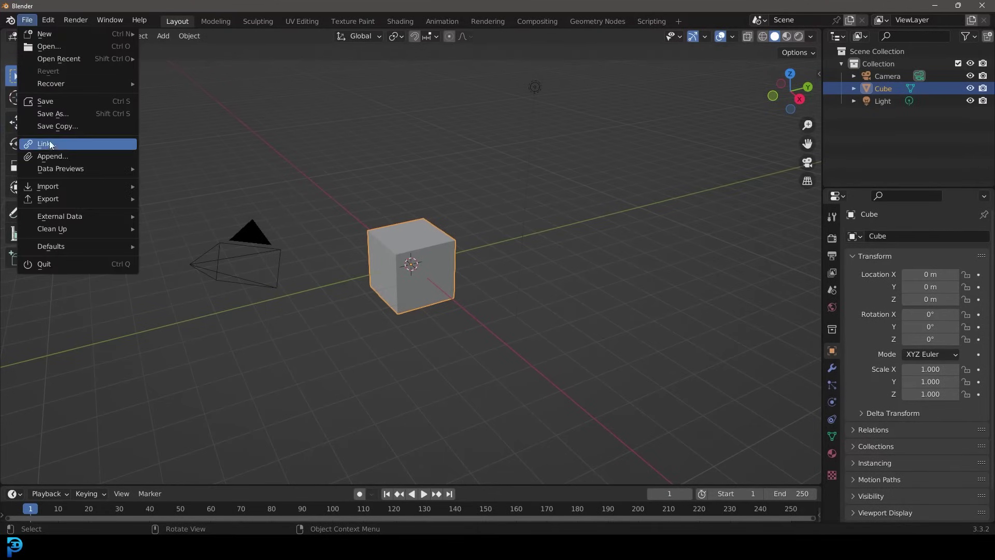
pyautogui.moveTo(61, 188)
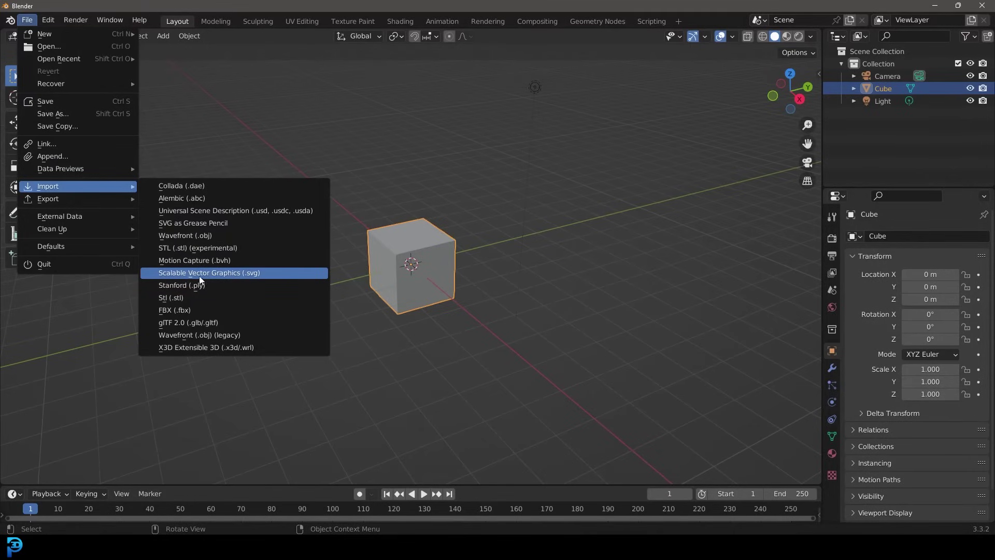
pyautogui.click(231, 273)
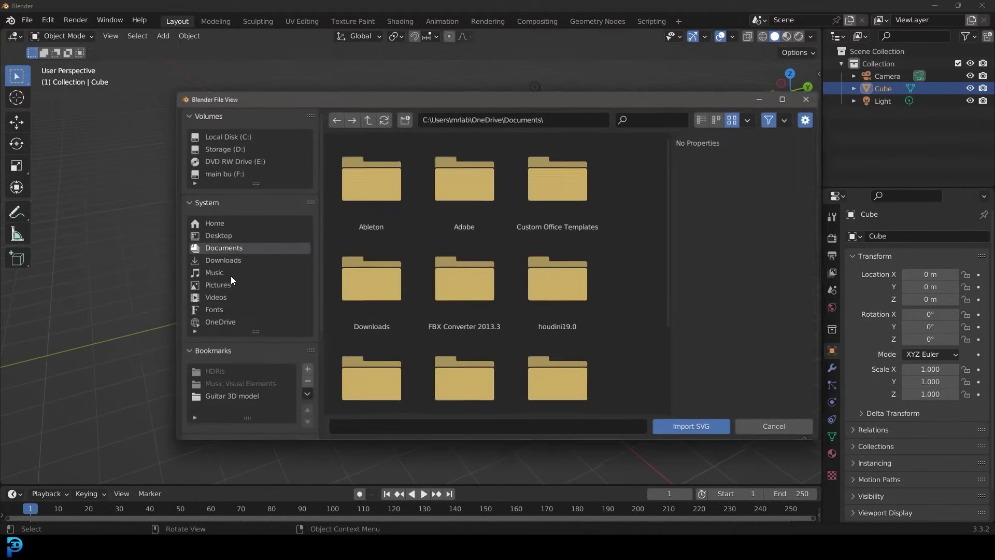
pyautogui.click(223, 236)
pyautogui.scroll(-1, 558, 249)
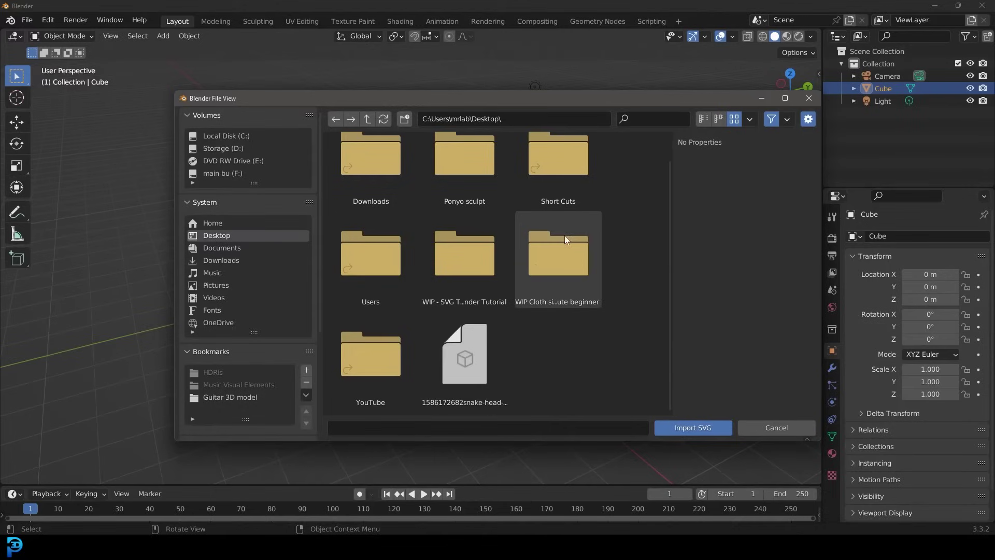
pyautogui.click(464, 358)
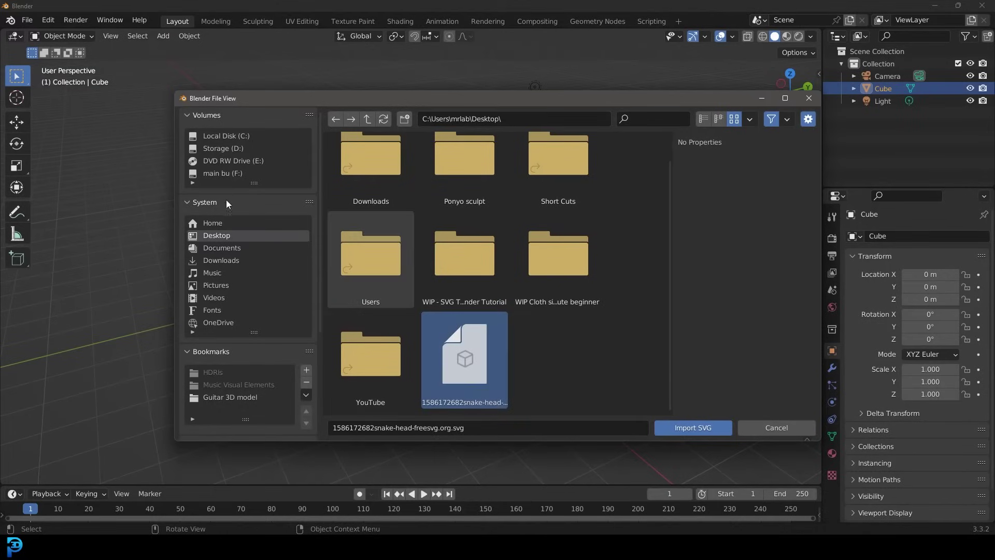
pyautogui.doubleClick(465, 357)
# Switch the viewport to wireframe shading and locate the tiny imported curves inside the default cube.
pyautogui.moveTo(378, 280); pyautogui.dragTo(470, 278, button='middle')
pyautogui.scroll(2, 470, 278)
pyautogui.press('z')
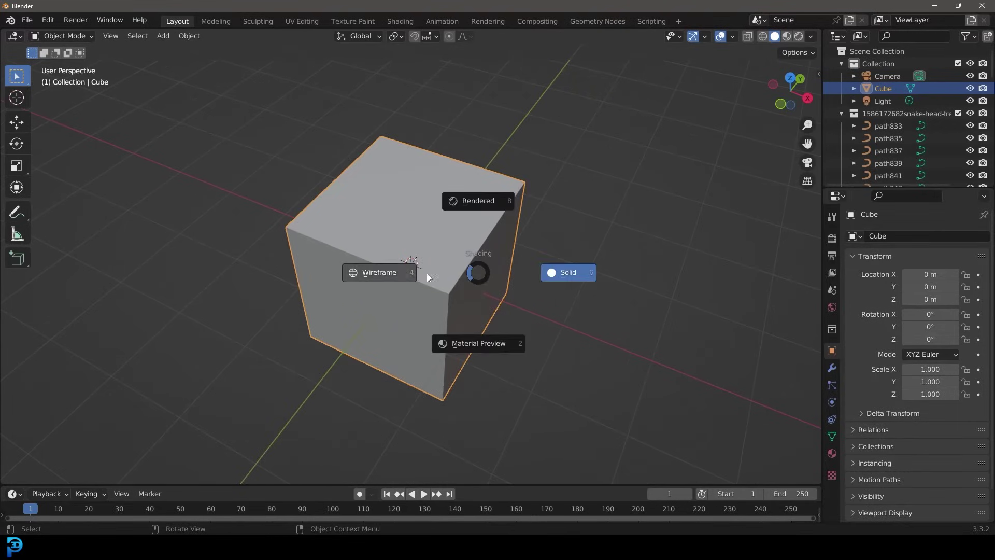
pyautogui.click(392, 276)
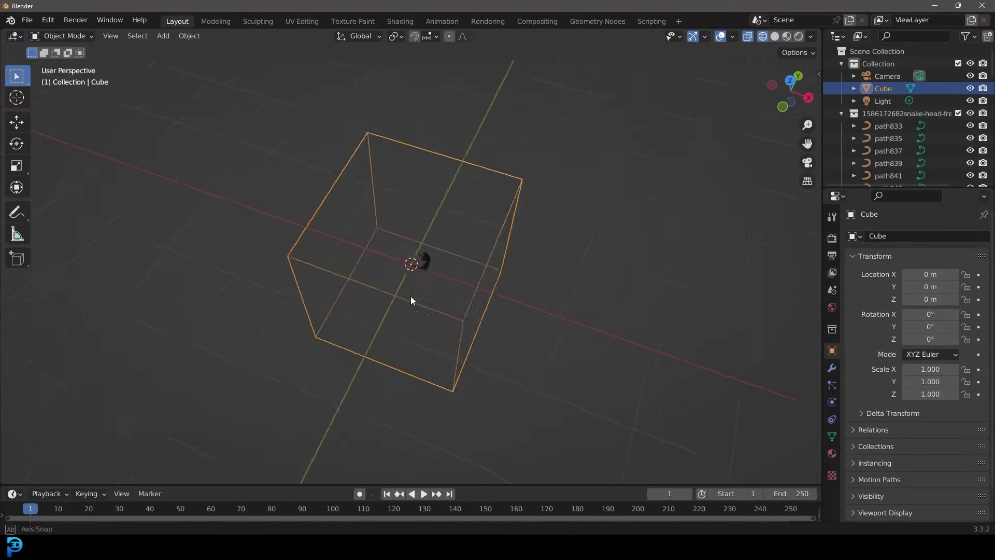
pyautogui.scroll(5, 477, 268)
pyautogui.moveTo(411, 301)
pyautogui.mouseDown(button='middle')
pyautogui.moveTo(507, 247)
pyautogui.moveTo(430, 275)
pyautogui.moveTo(440, 280)
pyautogui.mouseUp(button='middle')
# Select the imported snake head curve and scale it up uniformly to about 5.2.
pyautogui.click(519, 246)
pyautogui.scroll(-2, 440, 279)
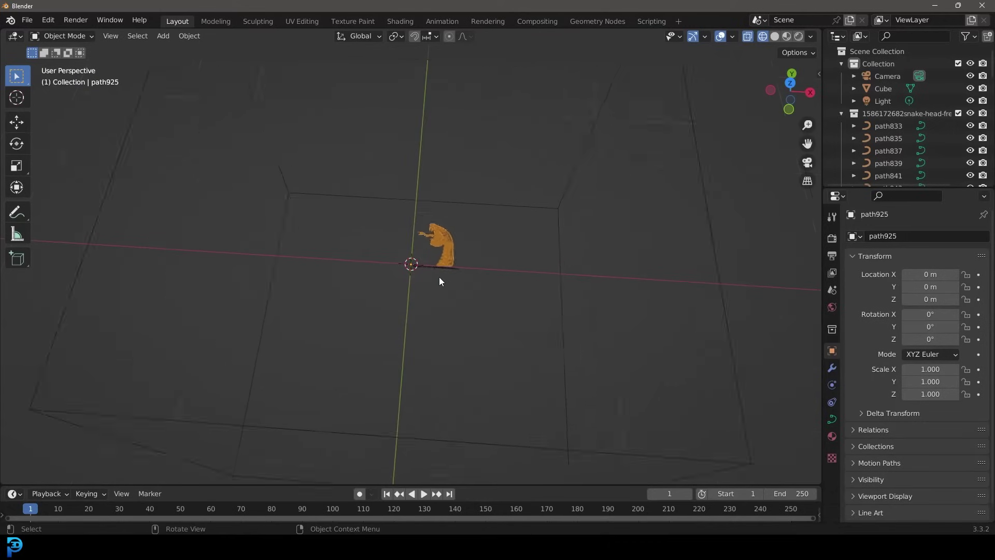
pyautogui.scroll(2, 446, 273)
pyautogui.scroll(-3, 467, 272)
pyautogui.press('s')
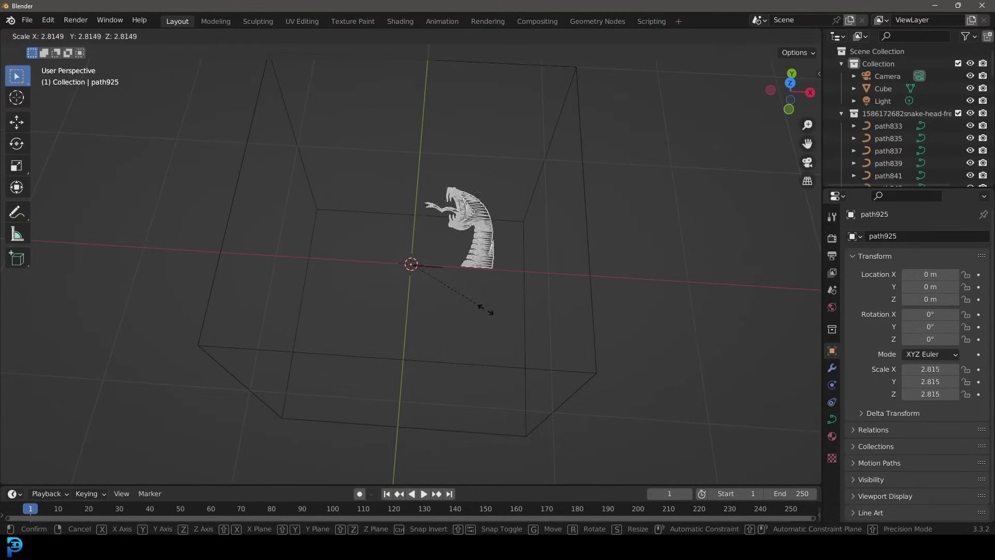
pyautogui.click(541, 352)
# Delete all the small attribution text curves near the origin that were imported with the snake head.
pyautogui.scroll(2, 498, 291)
pyautogui.press('Delete')
pyautogui.scroll(2, 475, 273)
pyautogui.click(477, 278)
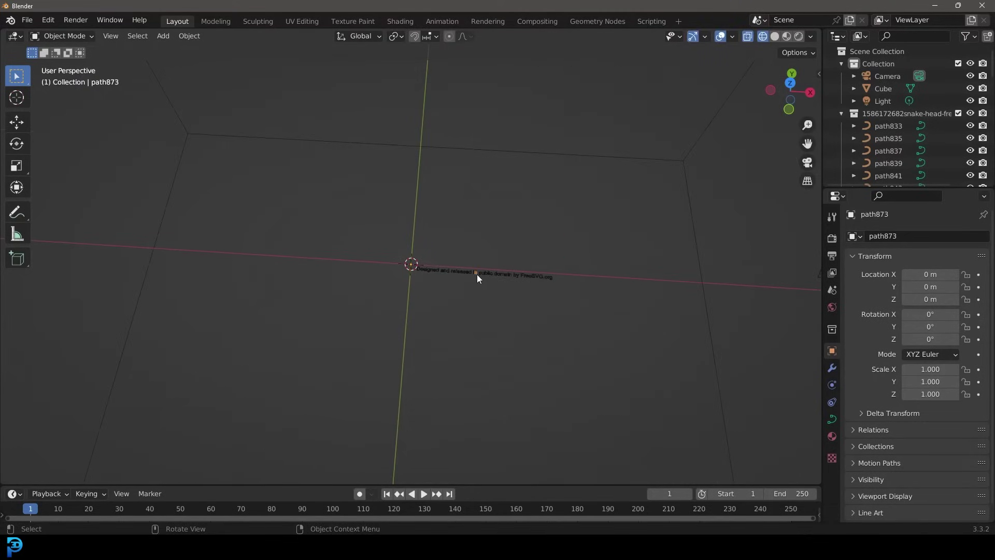
pyautogui.moveTo(568, 317); pyautogui.dragTo(322, 201)
pyautogui.scroll(-8, 455, 260)
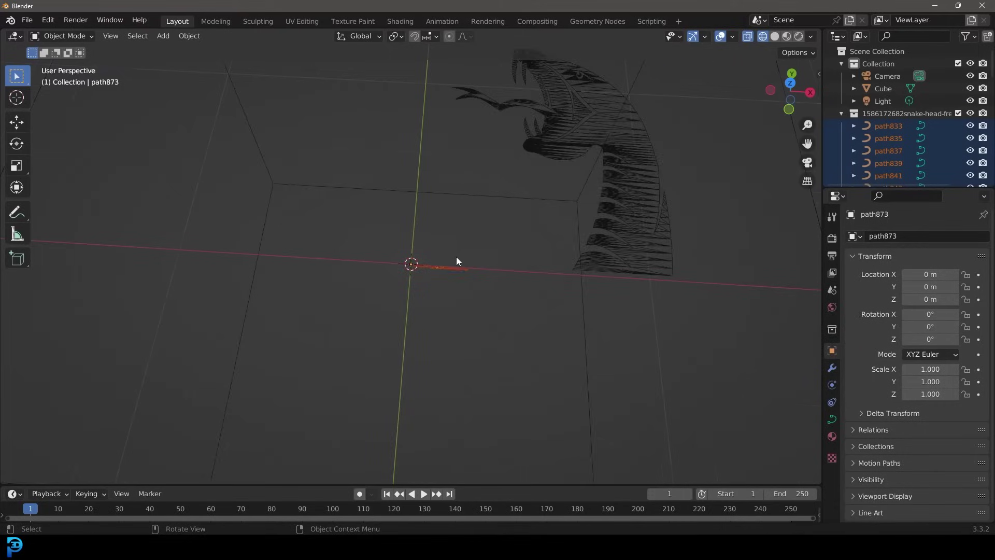
pyautogui.press('x')
pyautogui.click(422, 231)
# Select the remaining snake head curve and set the viewport to the top orthographic view.
pyautogui.click(515, 212)
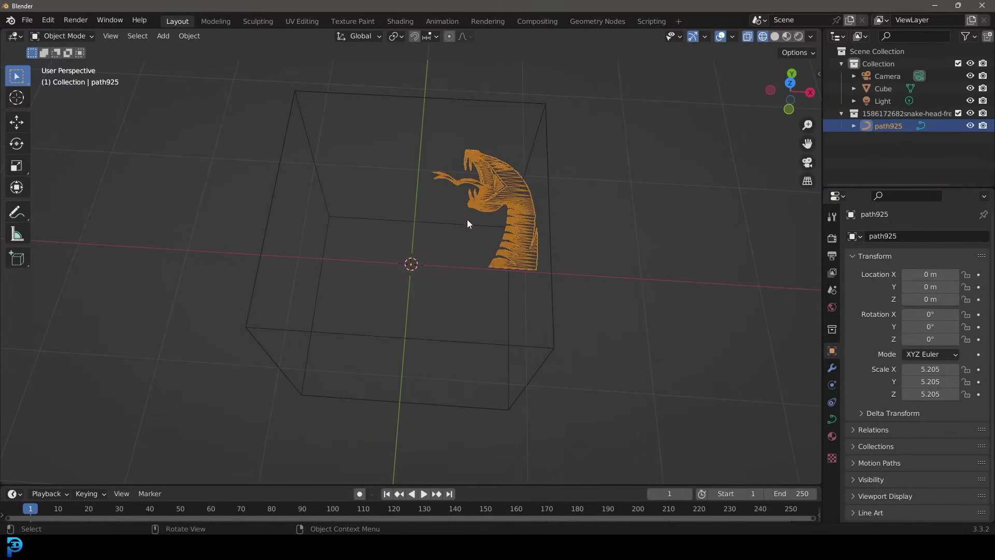
pyautogui.press('KP_7')
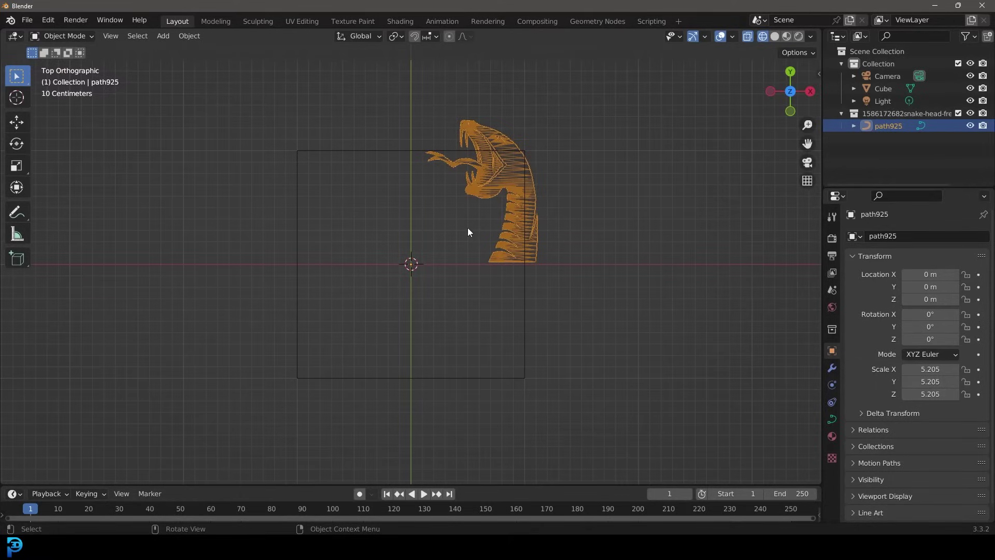
pyautogui.moveTo(468, 232); pyautogui.dragTo(476, 205, button='middle')
pyautogui.press('KP_7')
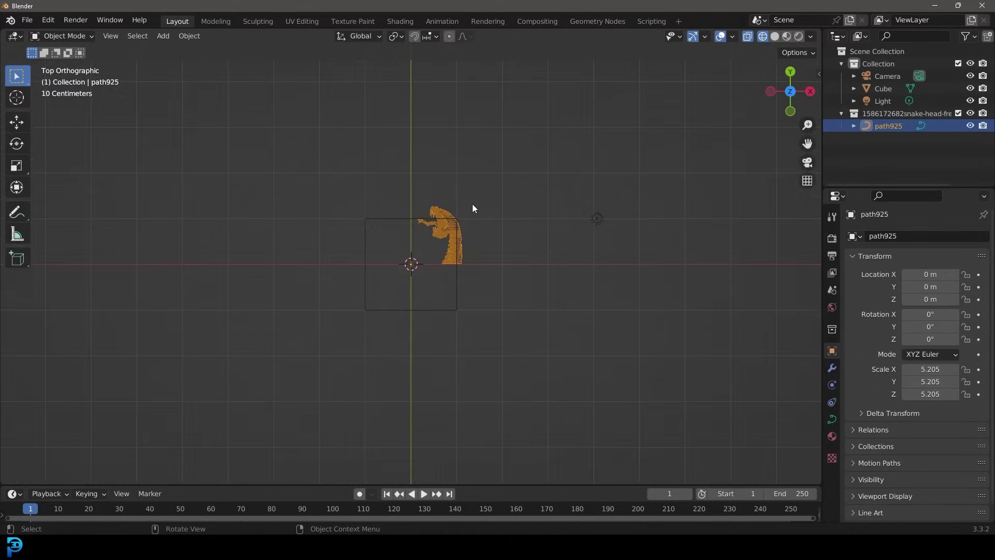
# Scale the snake head curve up further to about 12.5 in the top view.
pyautogui.scroll(1, 477, 202)
pyautogui.scroll(1, 477, 205)
pyautogui.keyDown('shift'); pyautogui.moveTo(512, 249); pyautogui.dragTo(519, 273, button='middle'); pyautogui.keyUp('shift')
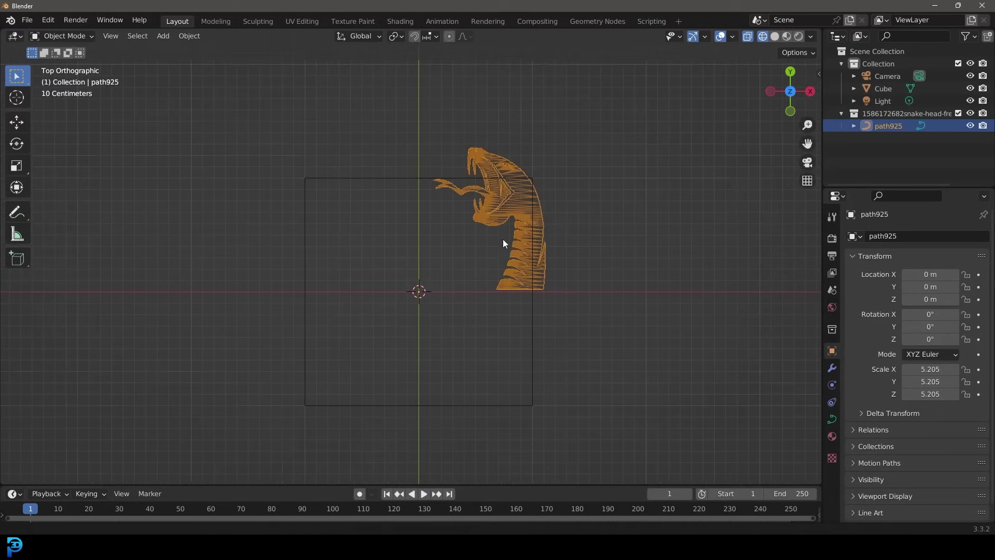
pyautogui.scroll(1, 526, 186)
pyautogui.scroll(-2, 525, 197)
pyautogui.scroll(-5, 525, 198)
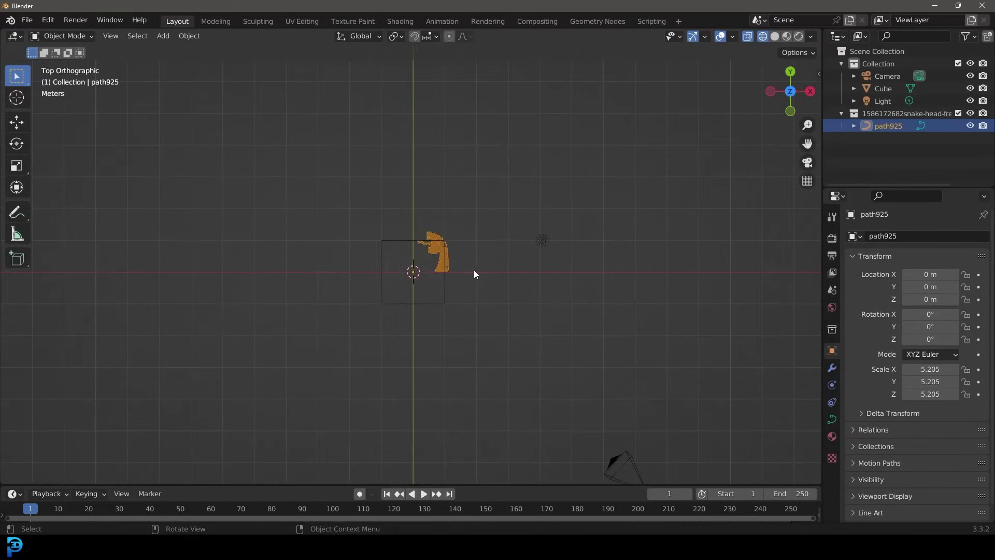
pyautogui.press('s')
pyautogui.click(594, 346)
pyautogui.scroll(4, 455, 267)
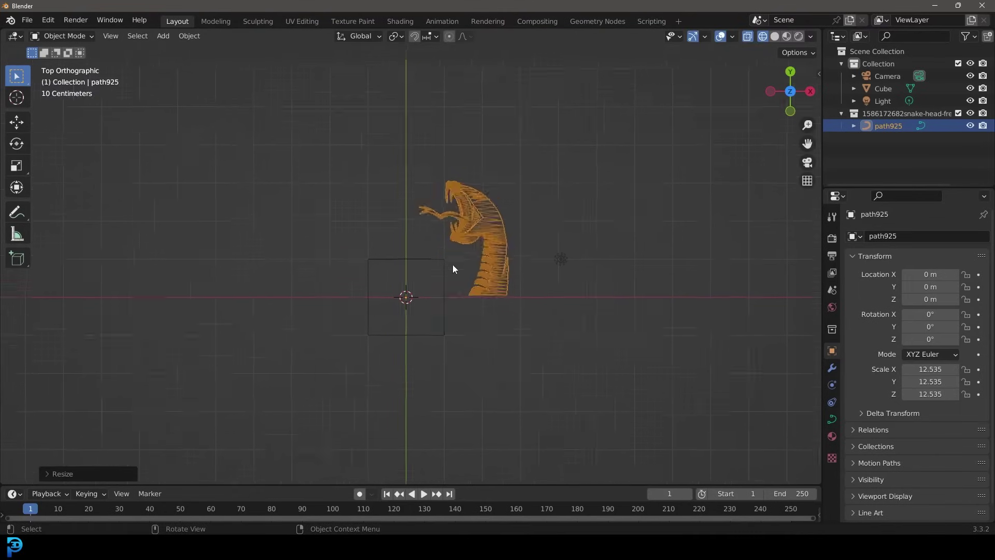
# Enter Edit Mode on the snake head curve to expose its control points.
pyautogui.press('Tab')
pyautogui.keyDown('shift'); pyautogui.moveTo(499, 187); pyautogui.dragTo(472, 201, button='middle'); pyautogui.keyUp('shift')
pyautogui.scroll(4, 472, 201)
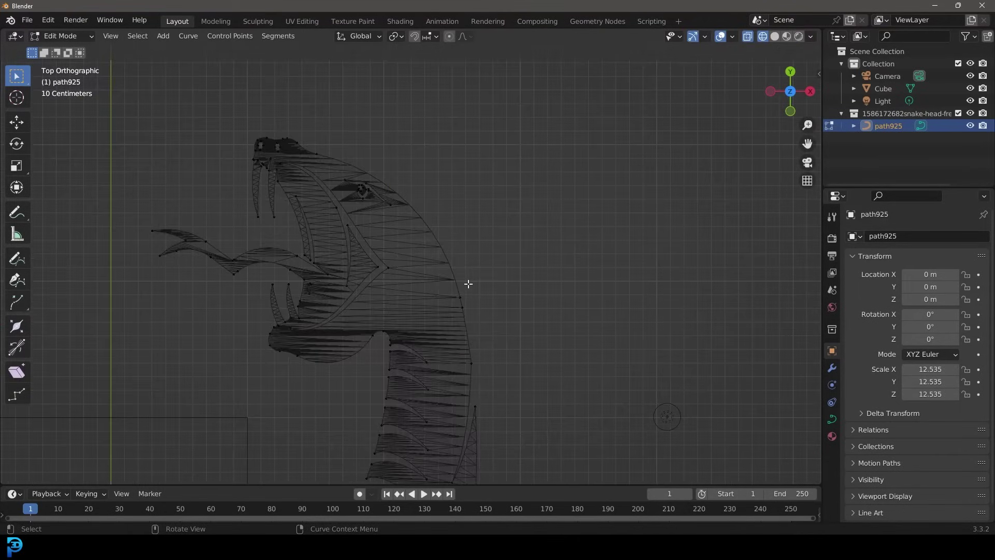
# Try to move the control points on the outer curve at the back of the snake's head.
pyautogui.moveTo(432, 254); pyautogui.dragTo(493, 326)
pyautogui.press('g')
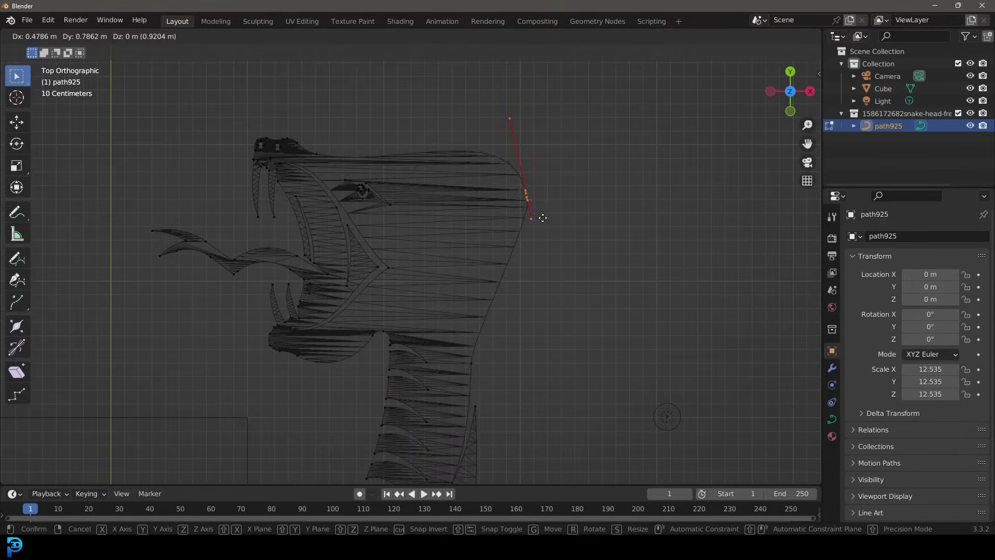
pyautogui.rightClick(530, 211)
# Switch the viewport back to solid shading with the whole snake head curve in view.
pyautogui.scroll(3, 453, 222)
pyautogui.press('z')
pyautogui.click(477, 227)
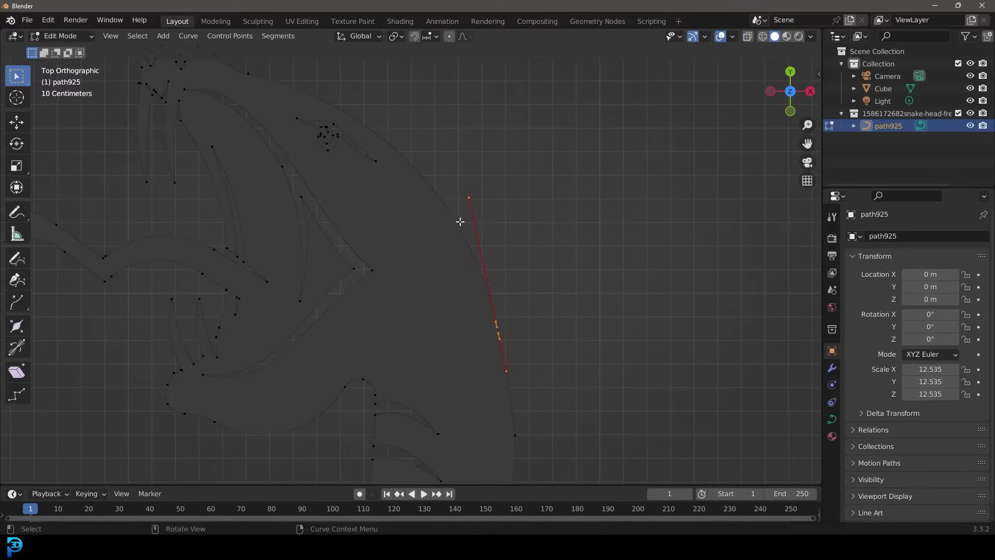
pyautogui.scroll(-5, 463, 259)
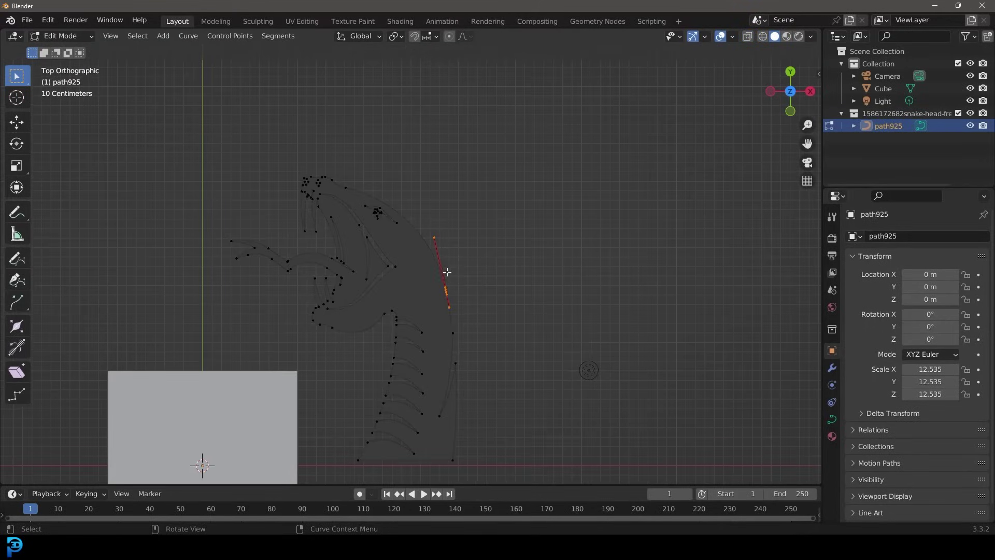
# Select all control points of the snake head curve and move them together so the shape sits over the world origin.
pyautogui.press('Tab')
pyautogui.keyDown('shift'); pyautogui.moveTo(395, 295); pyautogui.dragTo(522, 234, button='middle'); pyautogui.keyUp('shift')
pyautogui.press('Tab')
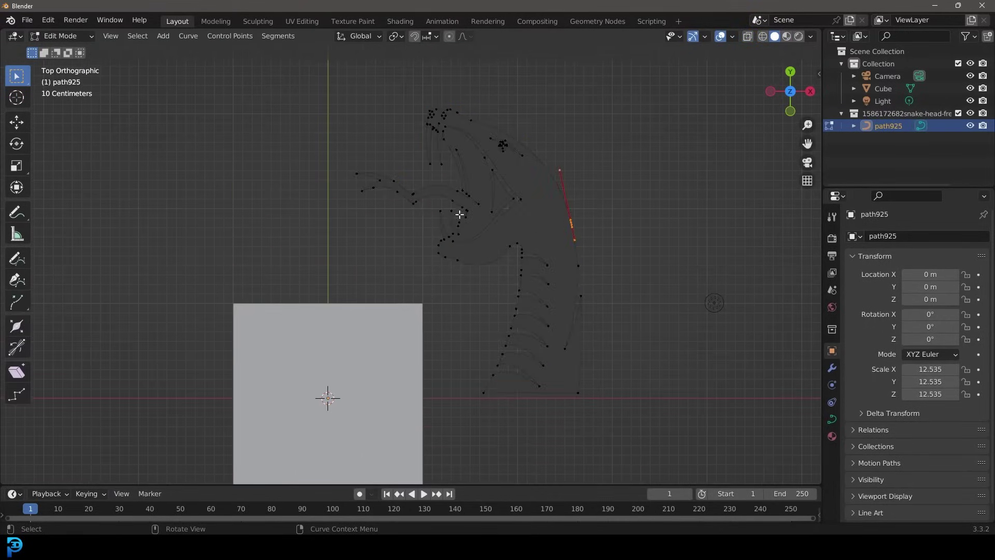
pyautogui.scroll(-3, 406, 267)
pyautogui.keyDown('shift'); pyautogui.moveTo(396, 357); pyautogui.dragTo(404, 350, button='middle'); pyautogui.keyUp('shift')
pyautogui.scroll(4, 403, 351)
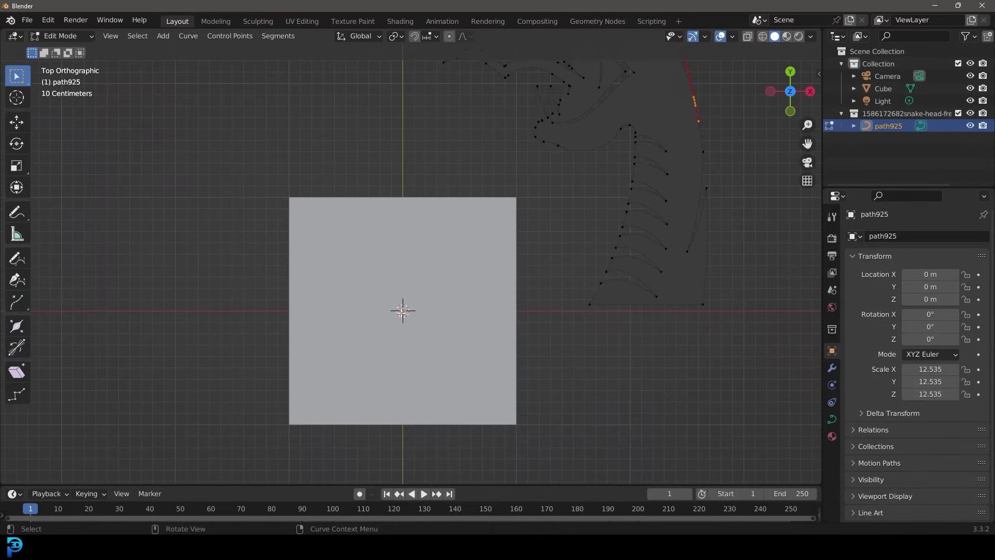
pyautogui.scroll(-5, 402, 311)
pyautogui.press('Tab')
pyautogui.press('Tab')
pyautogui.press('a')
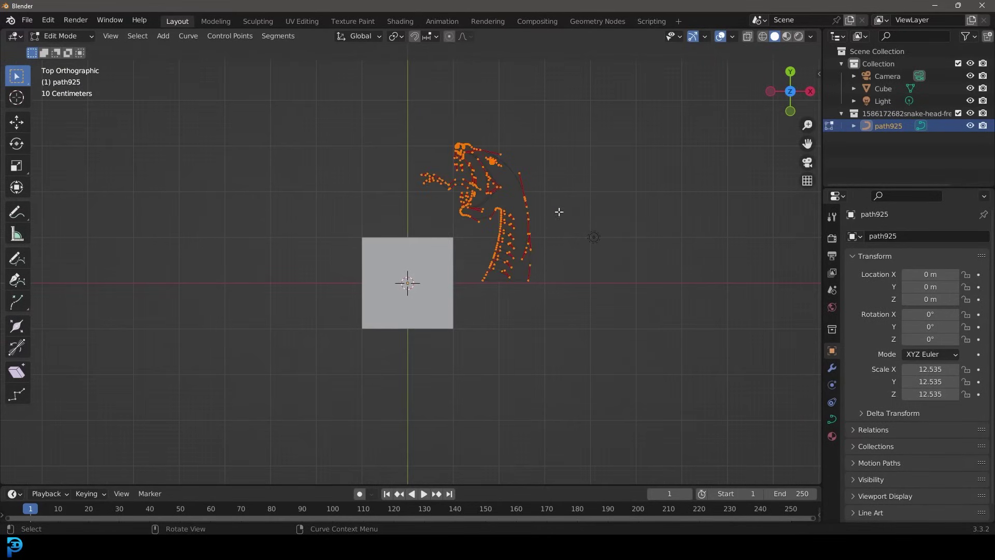
pyautogui.scroll(2, 499, 171)
pyautogui.press('g')
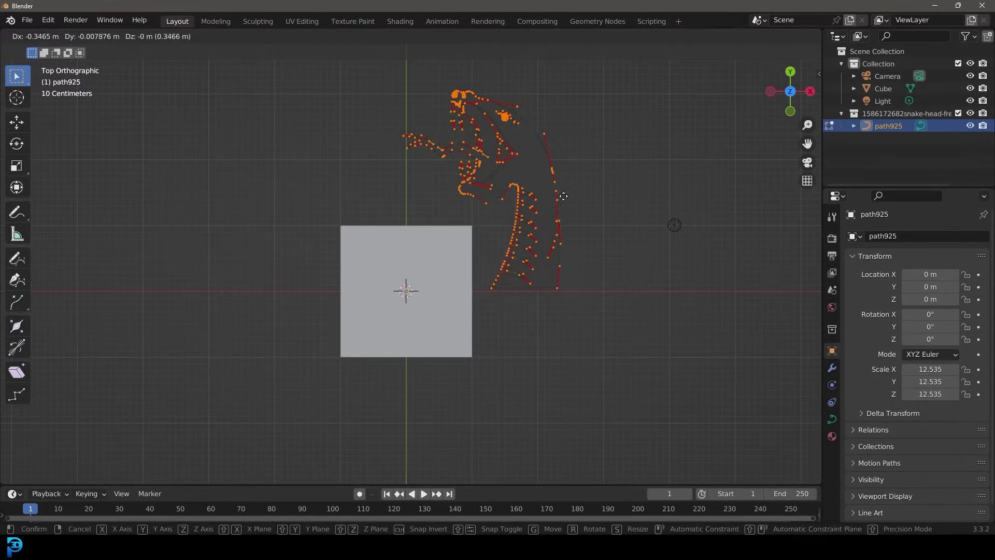
pyautogui.click(453, 280)
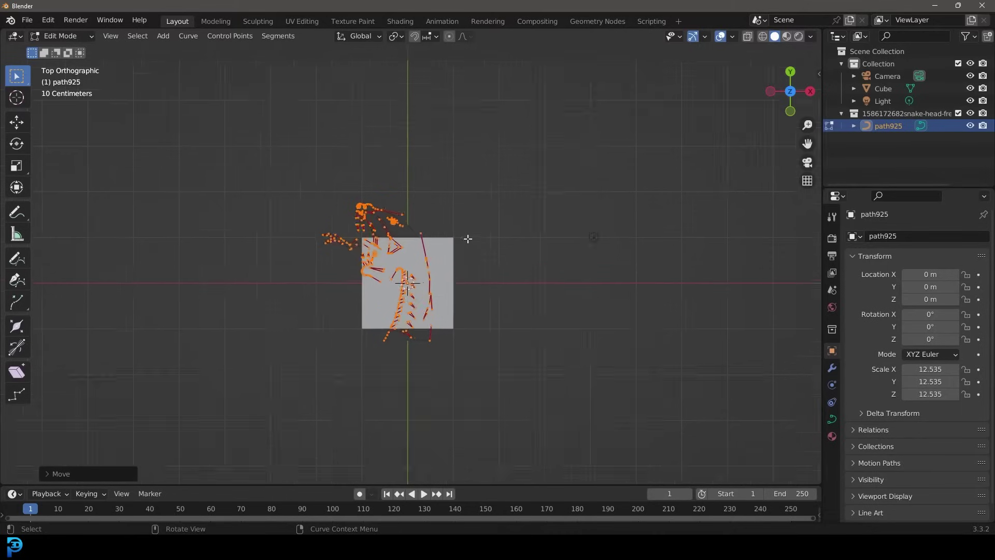
pyautogui.press('Tab')
# Delete the default cube and reselect the snake head curve.
pyautogui.moveTo(356, 227); pyautogui.dragTo(412, 245, button='middle')
pyautogui.scroll(2, 462, 216)
pyautogui.click(462, 215)
pyautogui.press('x')
pyautogui.click(461, 216)
pyautogui.click(409, 244)
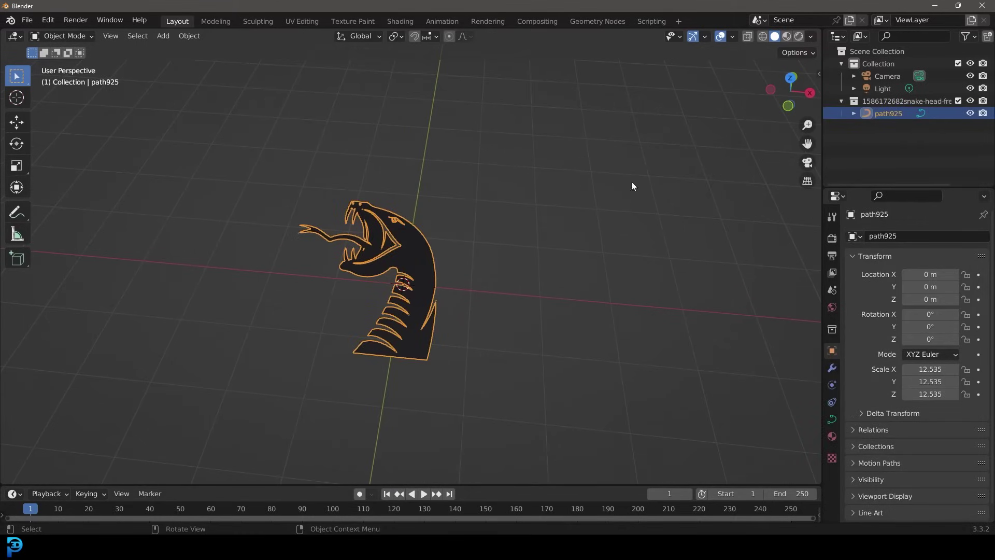
# Remove the SVGMat.047 material slot from the snake head curve.
pyautogui.click(832, 436)
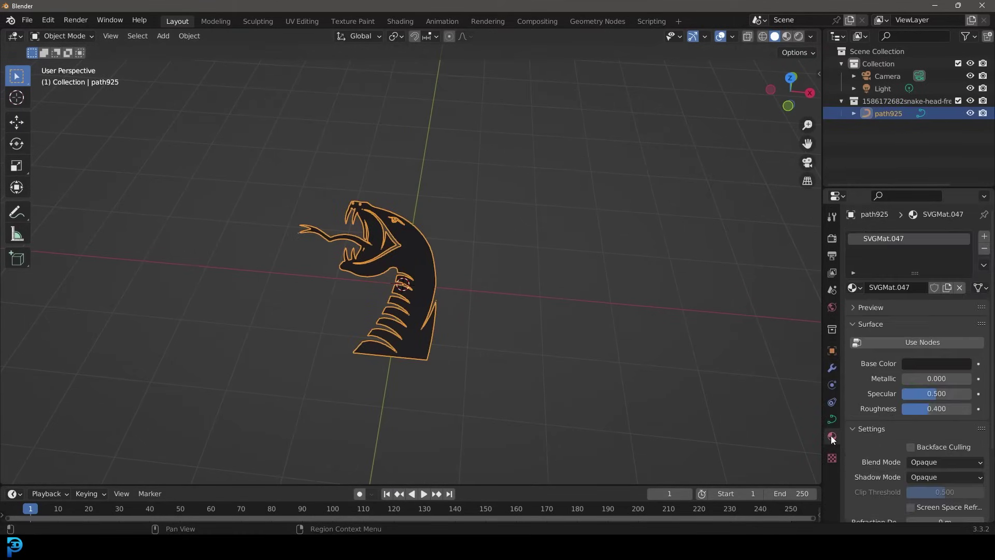
pyautogui.click(985, 250)
pyautogui.scroll(4, 469, 240)
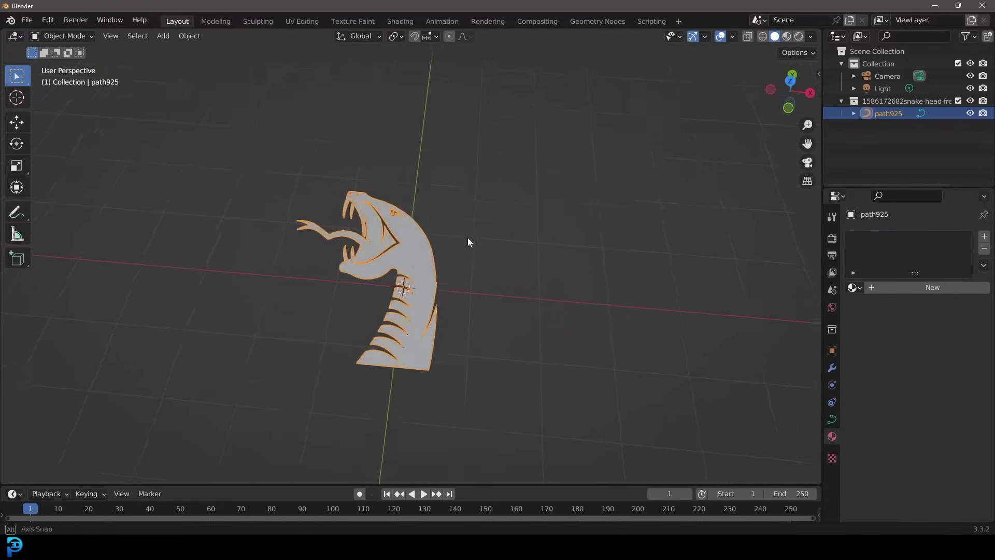
pyautogui.moveTo(384, 237); pyautogui.dragTo(391, 254, button='middle')
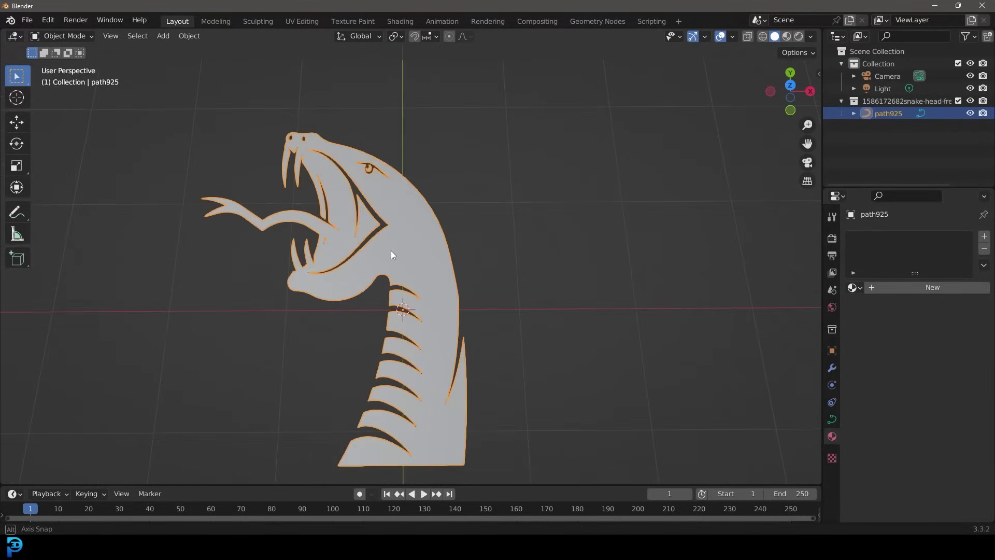
pyautogui.scroll(-4, 444, 259)
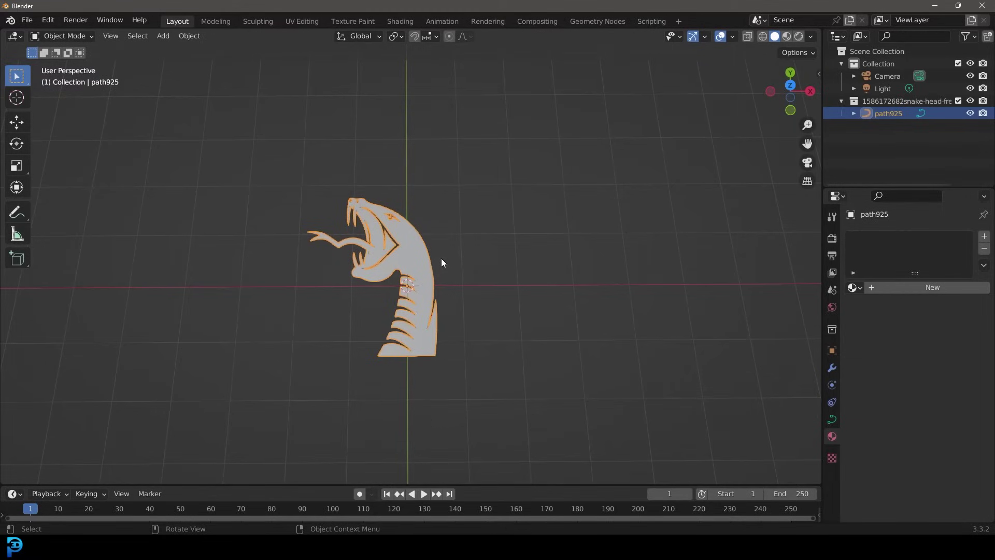
# Duplicate the snake head curve and place the copy beside the original, on its tongue side.
pyautogui.moveTo(442, 262); pyautogui.dragTo(515, 267, button='middle')
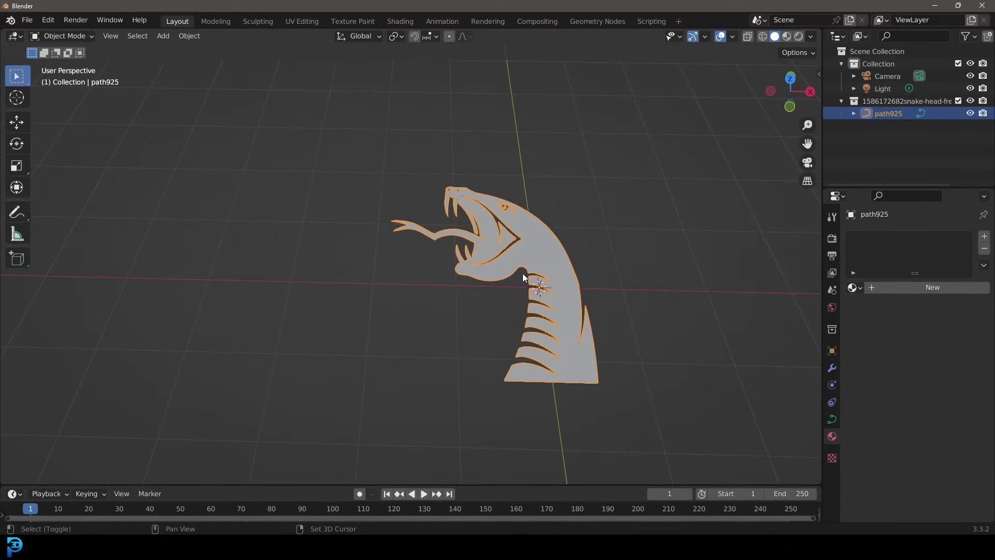
pyautogui.hotkey('shift', 'd')
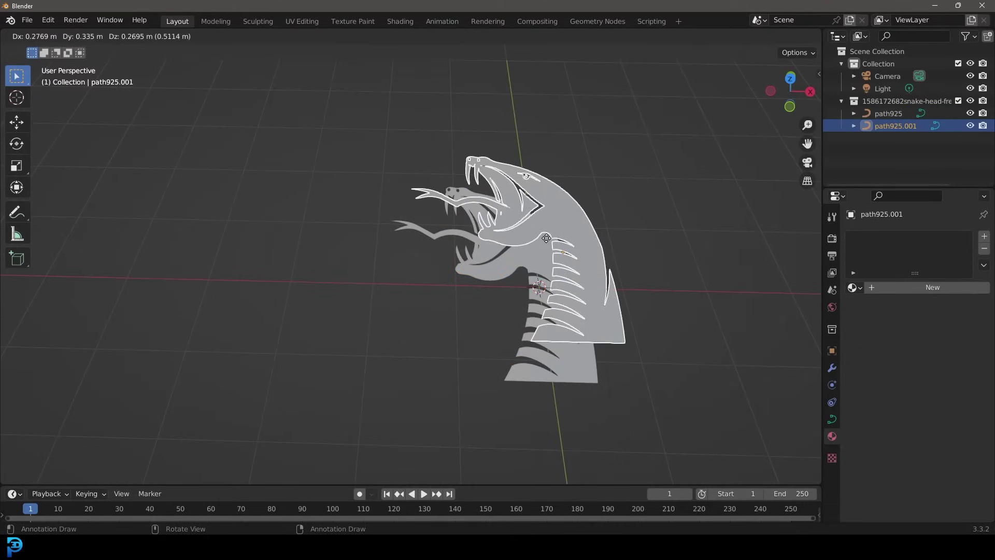
pyautogui.click(298, 243)
pyautogui.scroll(4, 421, 275)
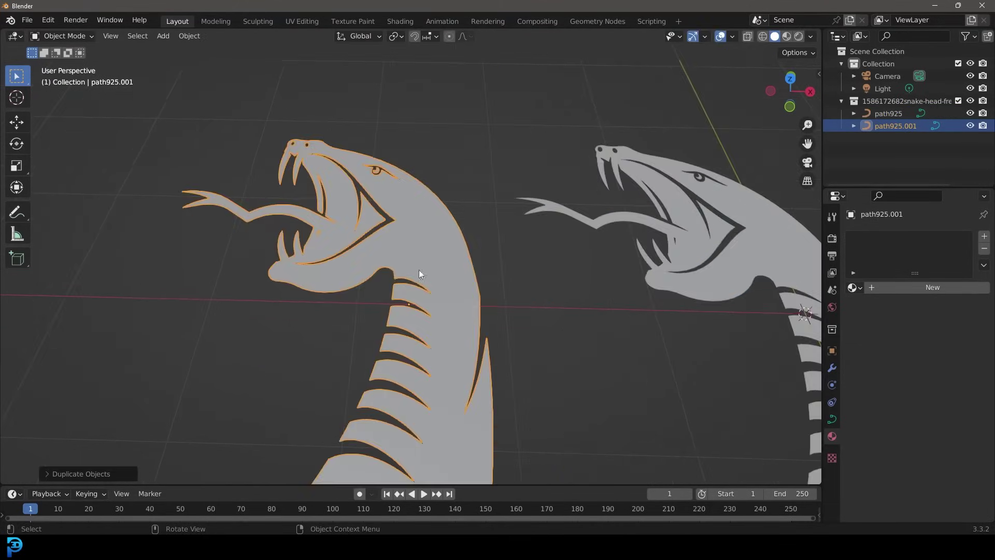
pyautogui.scroll(-2, 420, 274)
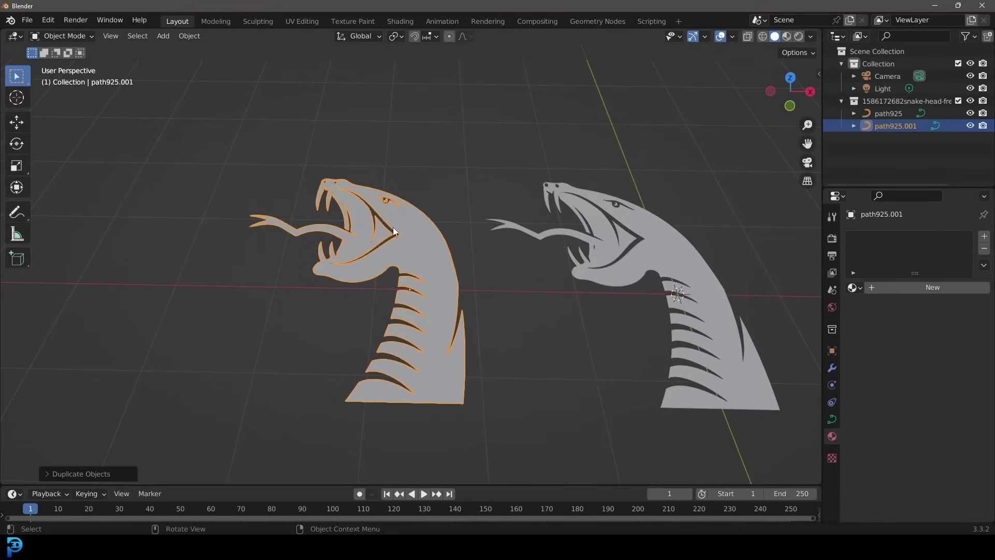
# Convert the duplicated snake head to a mesh and inspect its topology in Edit Mode.
pyautogui.press('F3')
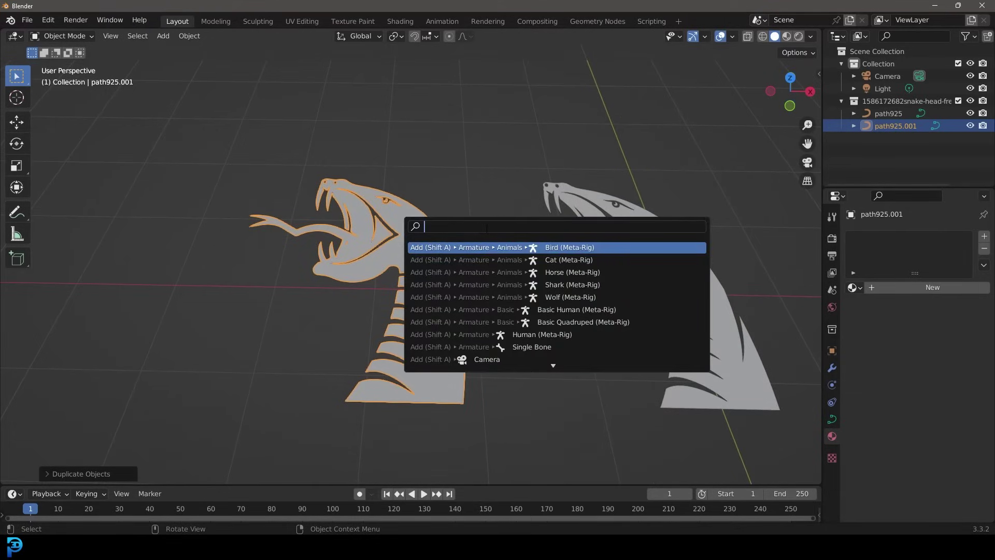
pyautogui.write('convert')
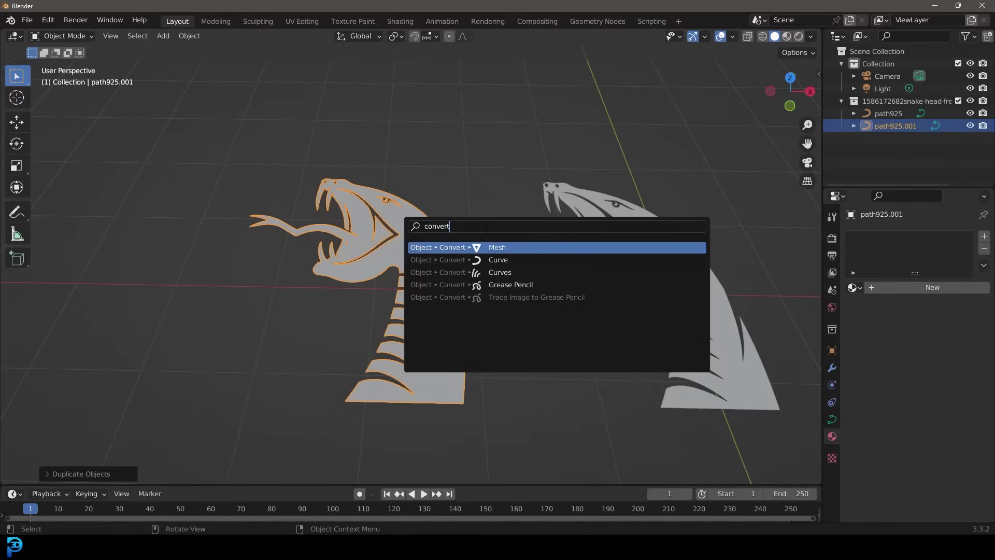
pyautogui.click(507, 248)
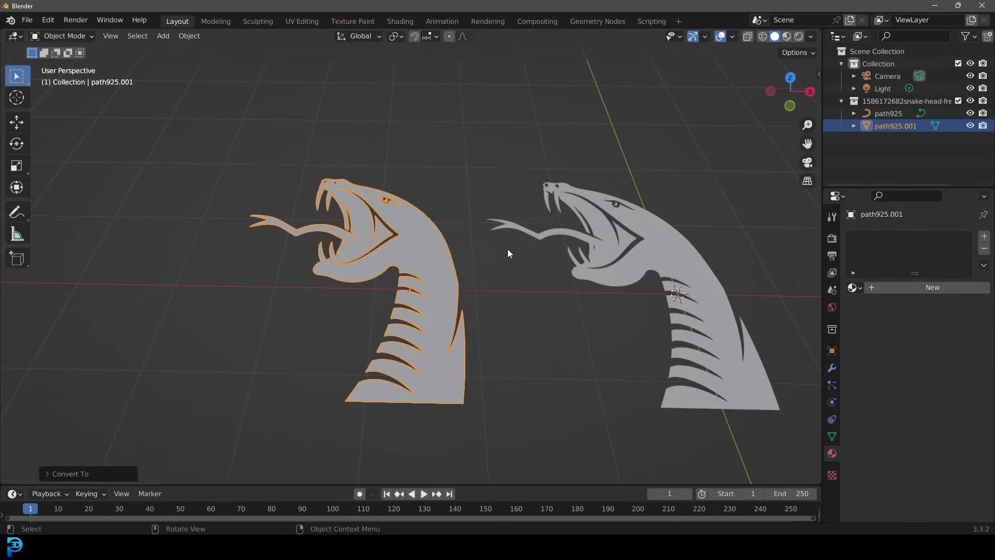
pyautogui.press('Tab')
pyautogui.moveTo(501, 284); pyautogui.dragTo(450, 236, button='middle')
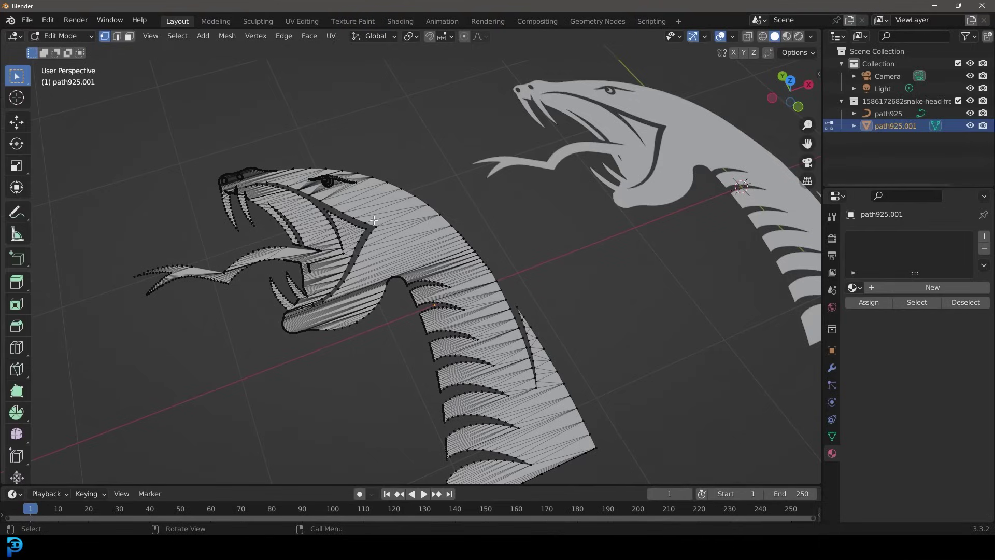
pyautogui.press('Tab')
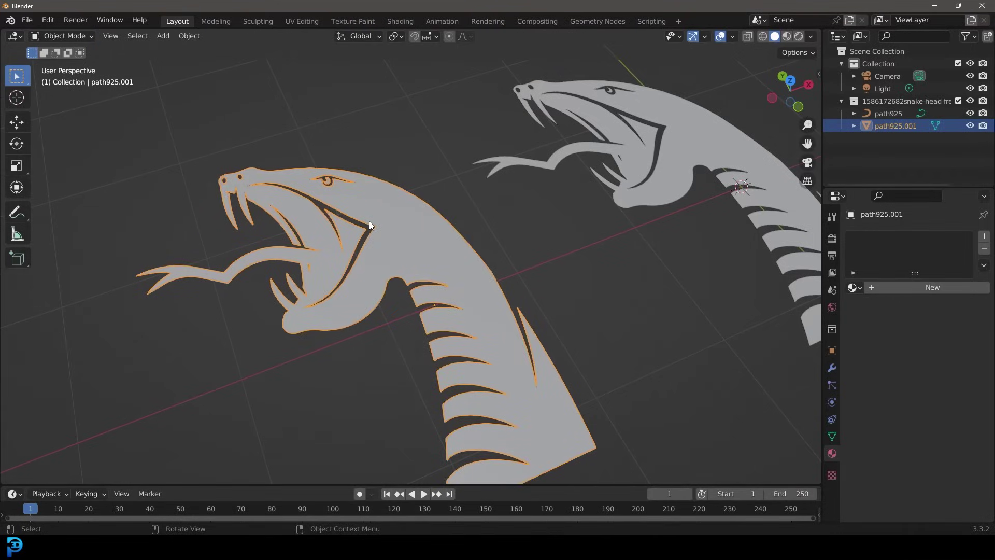
# Add a Solidify modifier to the duplicated snake head mesh.
pyautogui.moveTo(369, 225); pyautogui.dragTo(755, 317, button='middle')
pyautogui.click(831, 367)
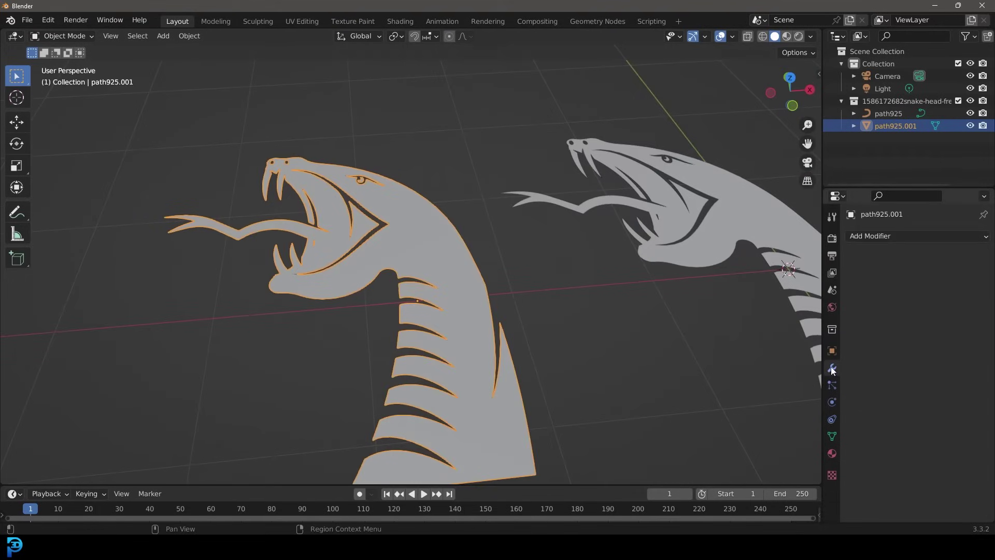
pyautogui.click(866, 241)
pyautogui.click(750, 443)
pyautogui.moveTo(622, 342); pyautogui.dragTo(663, 182, button='middle')
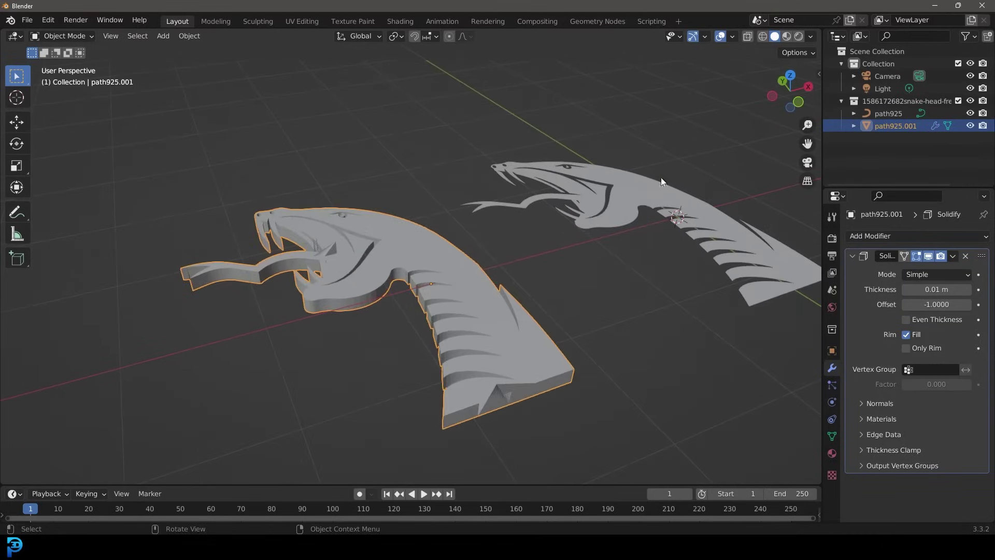
# Add a Solidify modifier to the original snake head curve and set its thickness to -0.02 m.
pyautogui.click(645, 199)
pyautogui.click(864, 238)
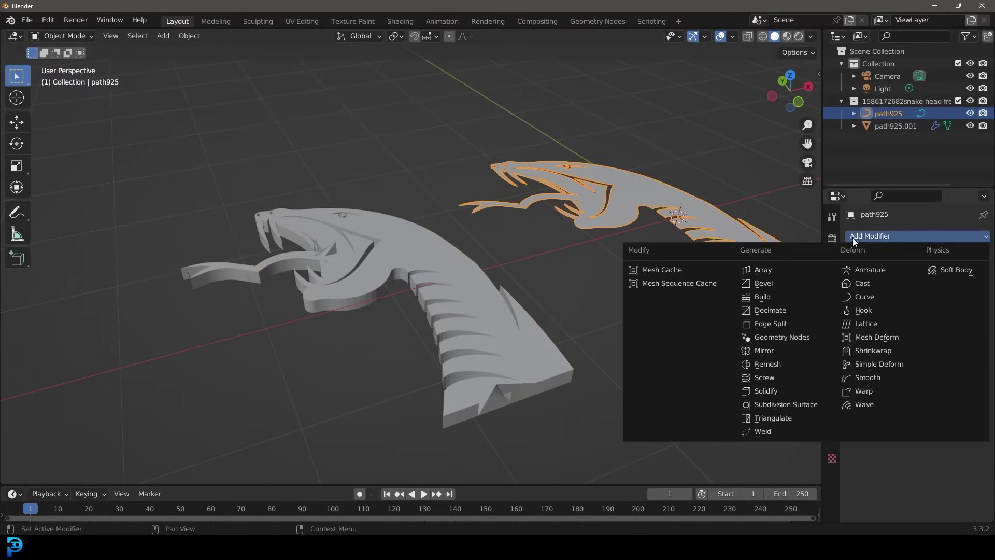
pyautogui.moveTo(684, 233); pyautogui.dragTo(645, 193, button='middle')
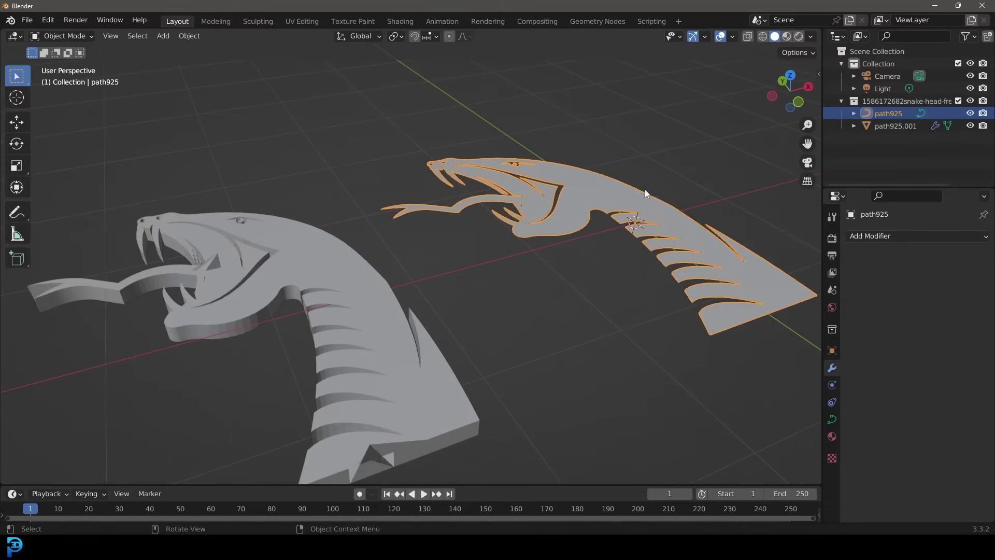
pyautogui.click(890, 238)
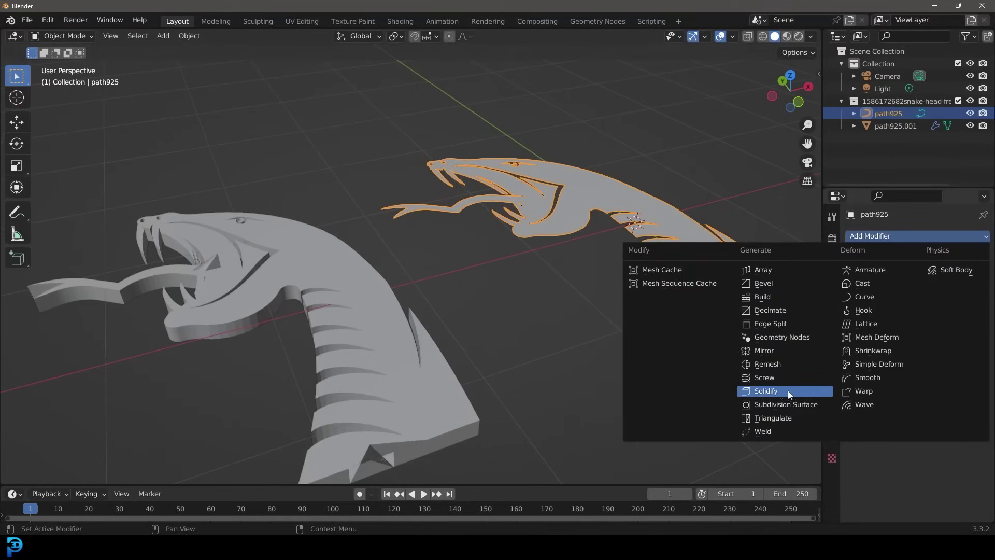
pyautogui.click(776, 397)
pyautogui.moveTo(937, 289)
pyautogui.mouseDown()
pyautogui.moveTo(881, 292)
pyautogui.moveTo(928, 290)
pyautogui.mouseUp()
pyautogui.scroll(-3, 316, 306)
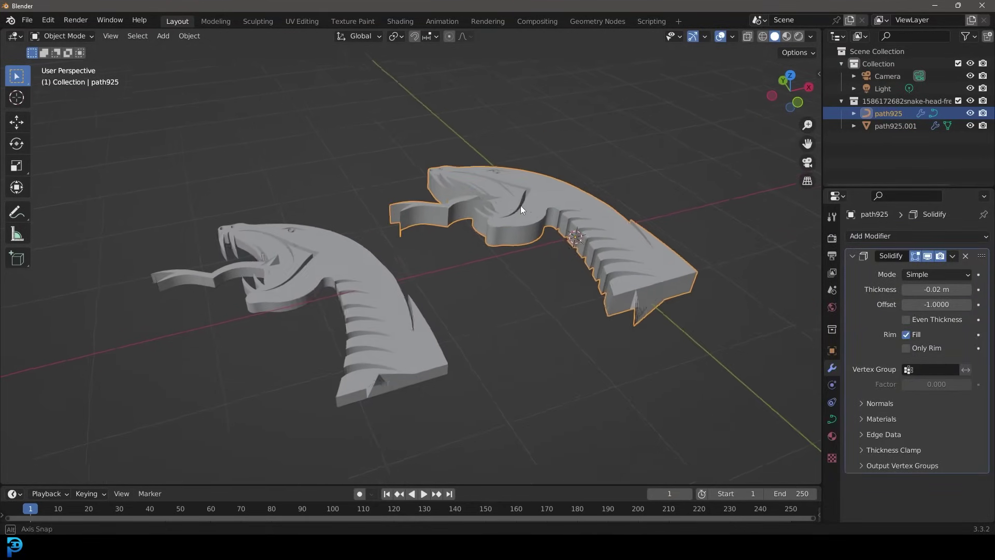
# Delete the duplicated snake head mesh.
pyautogui.click(347, 266)
pyautogui.press('x')
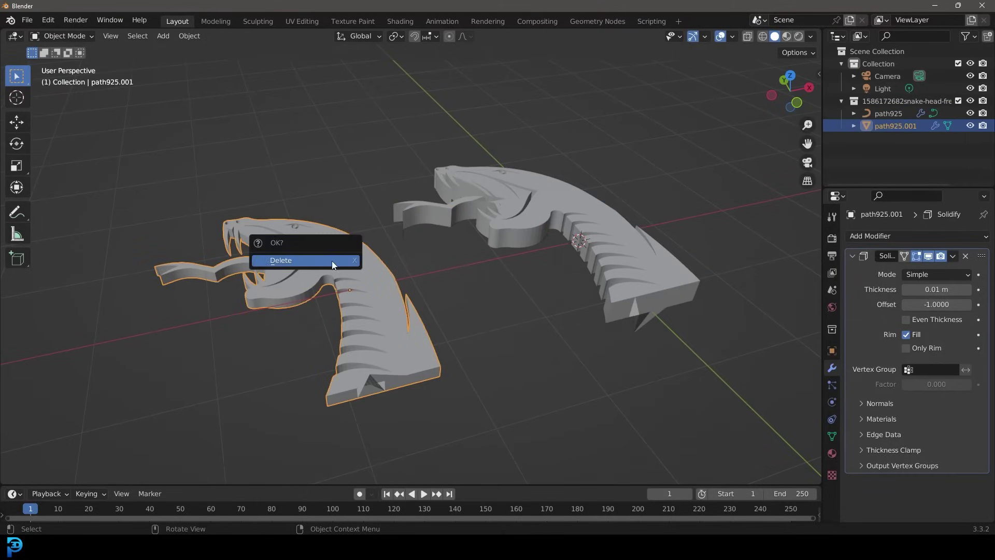
pyautogui.click(289, 263)
# Remove the Solidify modifier from the original snake head curve.
pyautogui.click(617, 237)
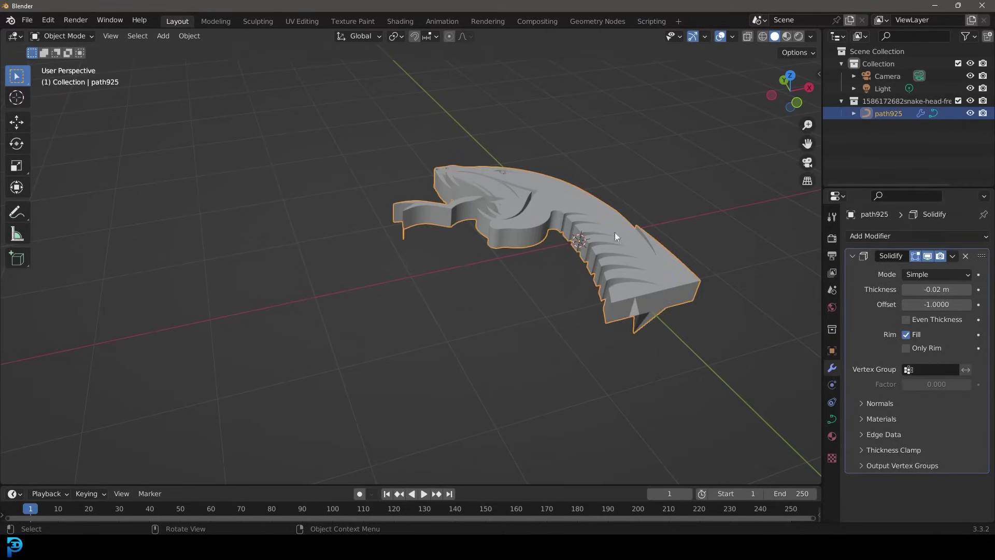
pyautogui.click(966, 256)
pyautogui.moveTo(648, 249); pyautogui.dragTo(560, 257, button='middle')
pyautogui.press('Tab')
pyautogui.press('Tab')
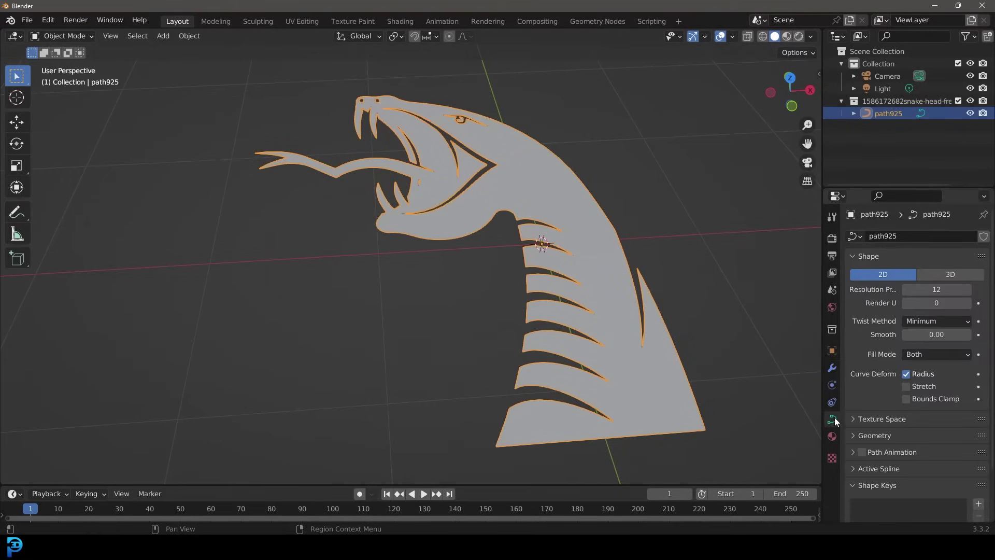
# Extrude the snake head curve by 0.007 m through its curve geometry settings.
pyautogui.scroll(-2, 889, 311)
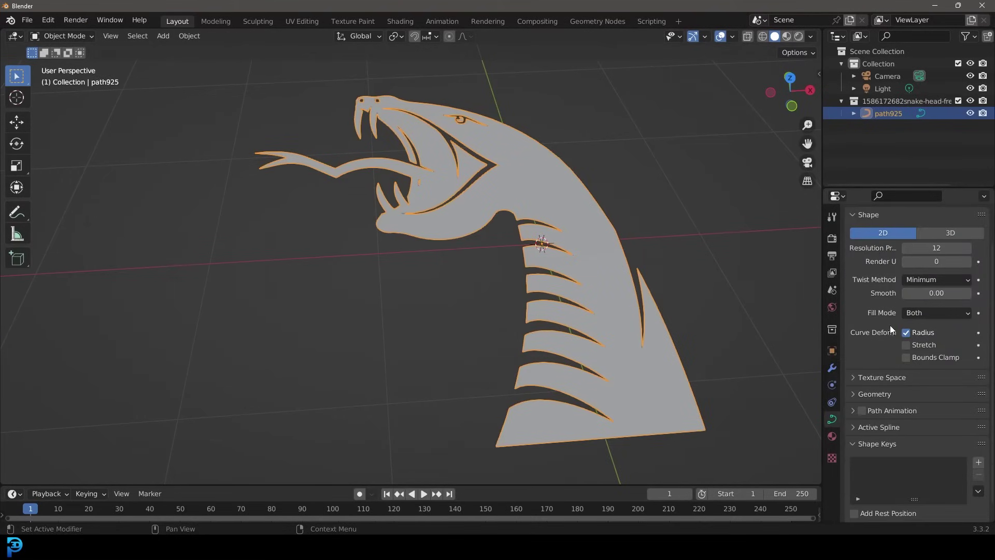
pyautogui.click(878, 394)
pyautogui.scroll(-2, 878, 391)
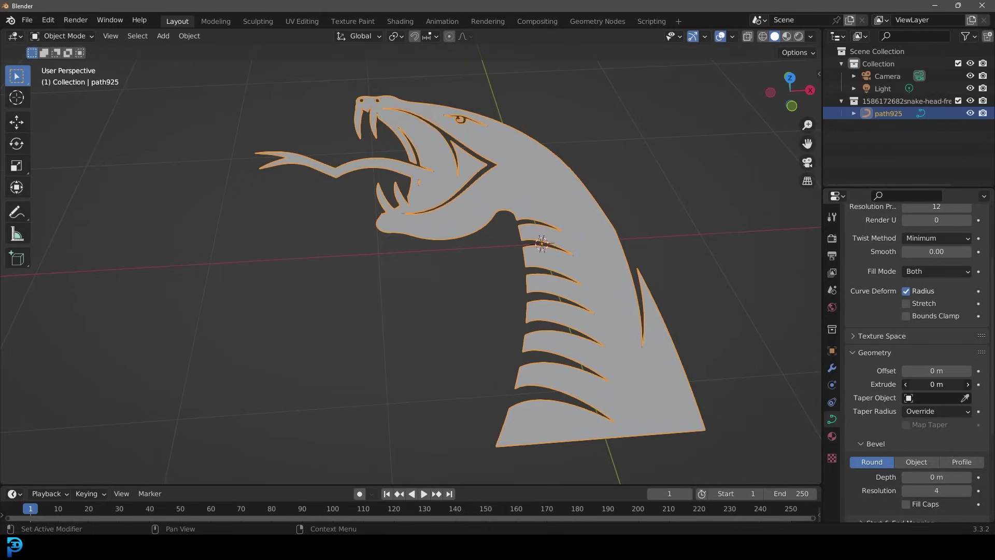
pyautogui.moveTo(936, 384); pyautogui.dragTo(941, 384)
pyautogui.moveTo(446, 322); pyautogui.dragTo(560, 282, button='middle')
pyautogui.moveTo(918, 384); pyautogui.dragTo(923, 384)
pyautogui.moveTo(634, 264); pyautogui.dragTo(558, 291, button='middle')
pyautogui.scroll(6, 387, 237)
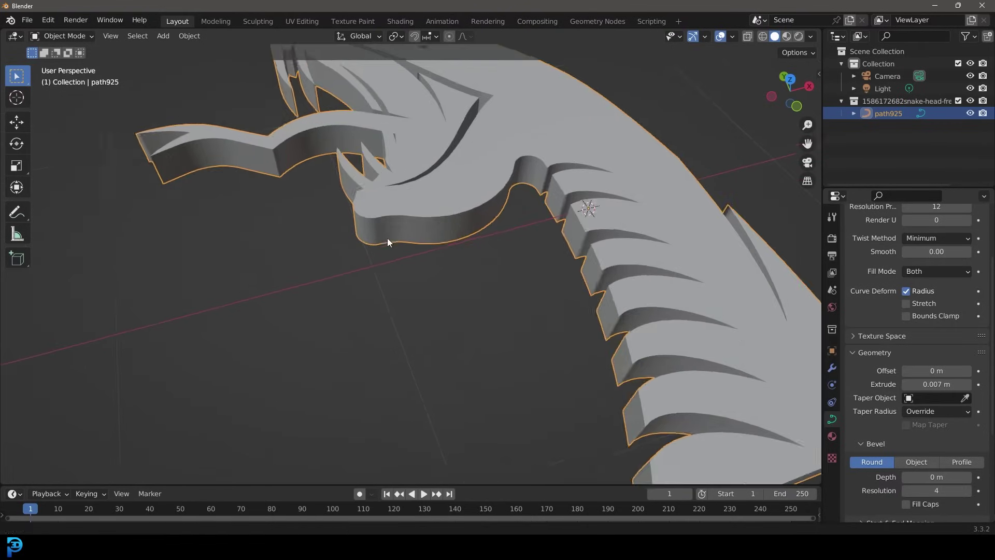
pyautogui.scroll(-6, 573, 240)
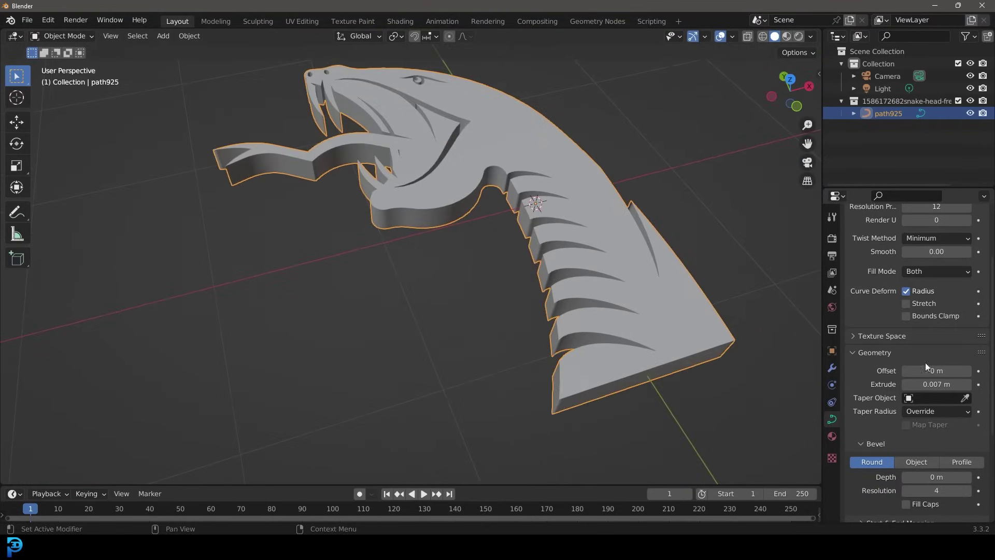
# Set the round bevel depth of the snake head curve to 0.01 m.
pyautogui.scroll(-4, 885, 343)
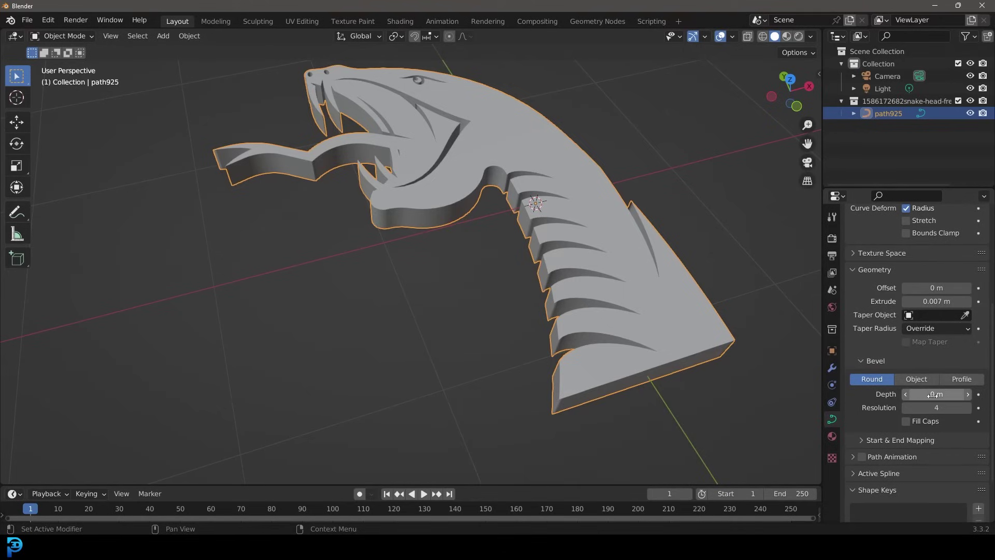
pyautogui.moveTo(928, 394)
pyautogui.mouseDown()
pyautogui.moveTo(949, 393)
pyautogui.moveTo(931, 393)
pyautogui.mouseUp()
pyautogui.click(935, 394)
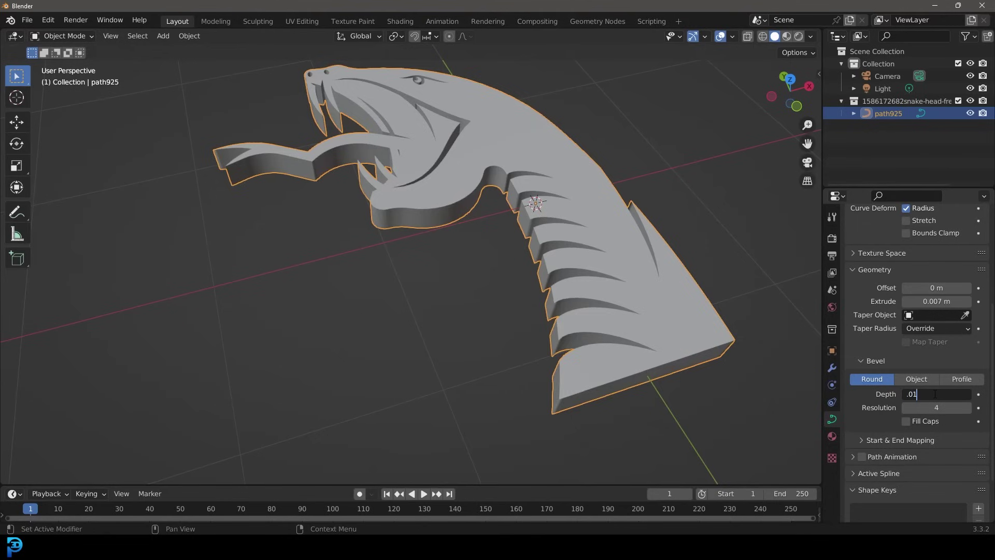
pyautogui.press('Return')
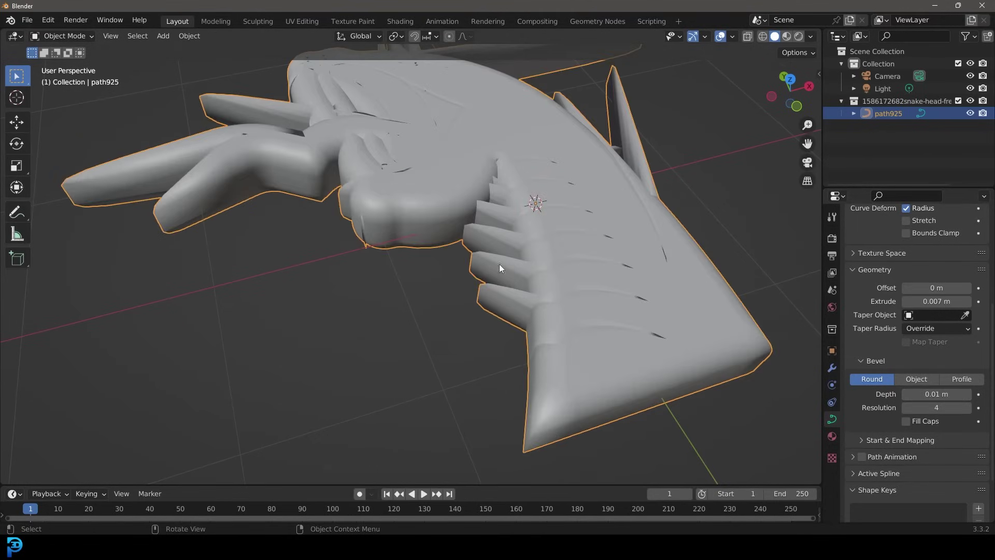
# Apply the snake head curve's object transform.
pyautogui.scroll(3, 607, 248)
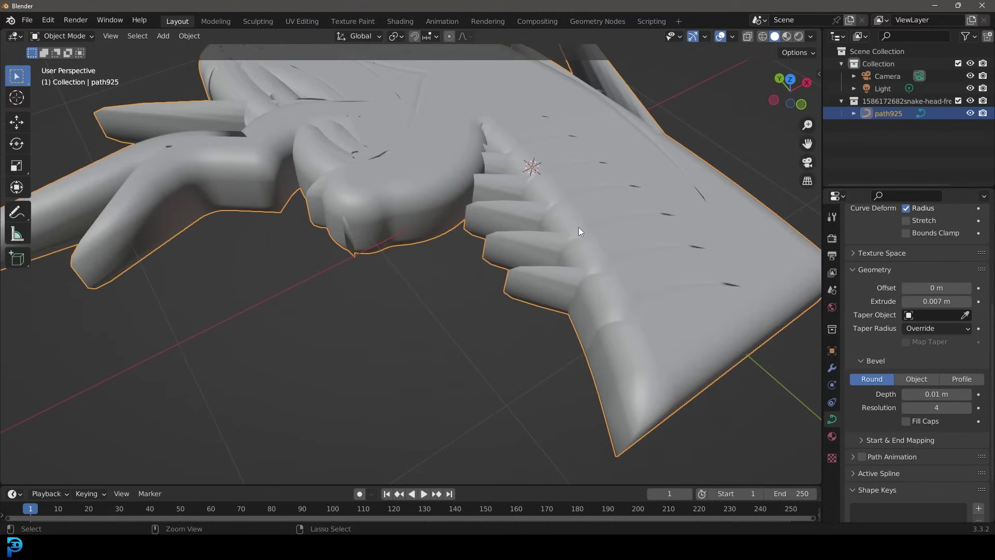
pyautogui.hotkey('ctrl', 'a')
pyautogui.click(584, 253)
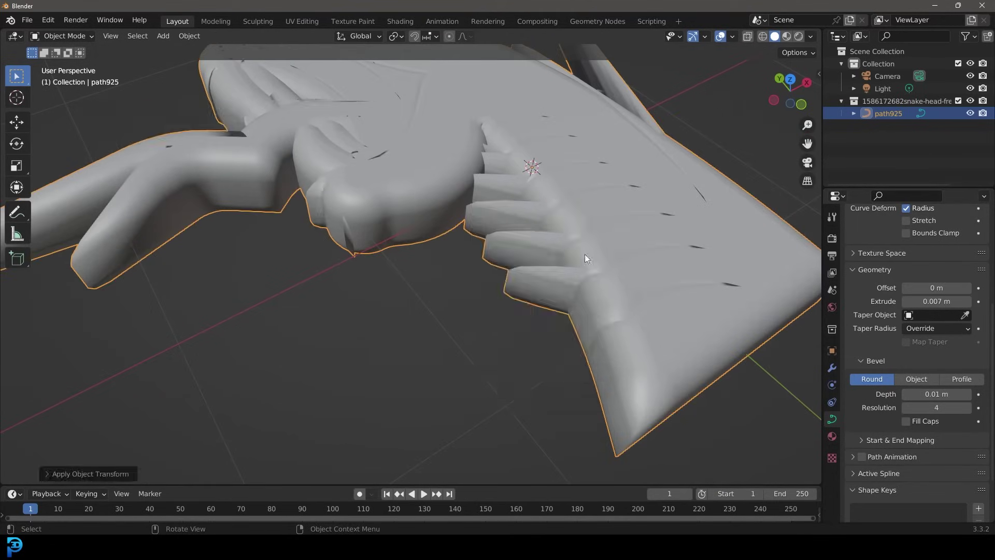
pyautogui.scroll(-3, 584, 257)
pyautogui.moveTo(611, 251); pyautogui.dragTo(549, 249, button='middle')
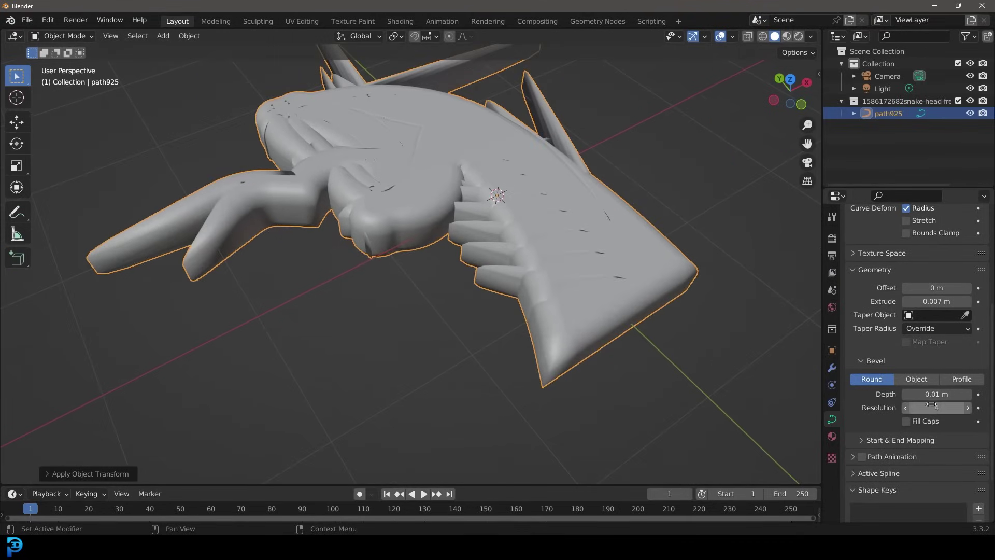
# Set the snake head curve's round bevel depth to 0.001 m.
pyautogui.moveTo(928, 393)
pyautogui.mouseDown()
pyautogui.moveTo(889, 394)
pyautogui.moveTo(934, 399)
pyautogui.mouseUp()
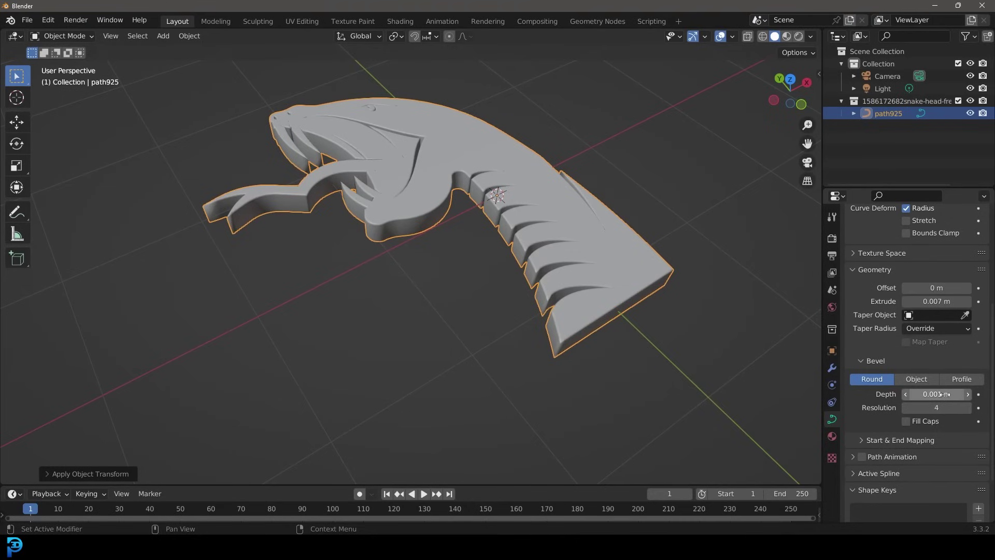
pyautogui.scroll(5, 560, 223)
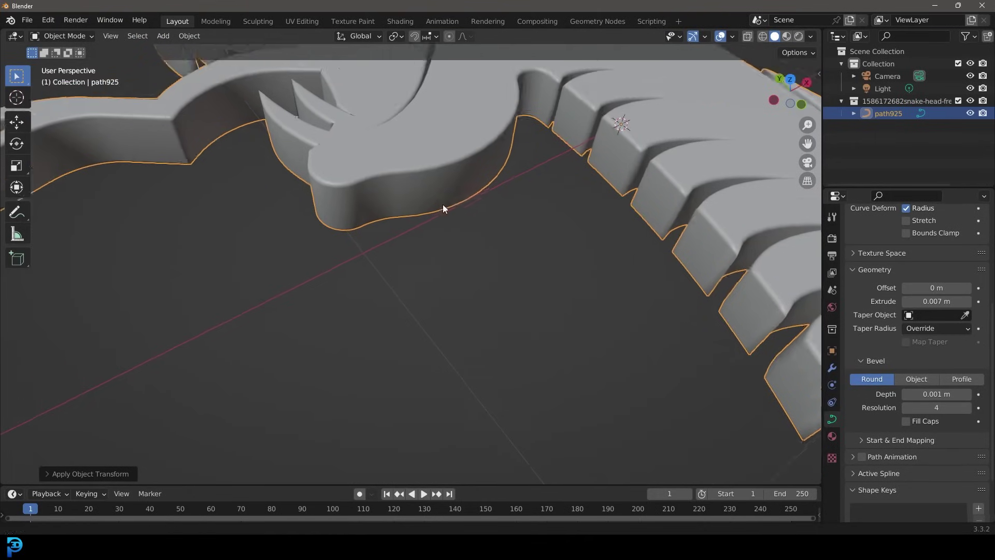
pyautogui.scroll(2, 443, 209)
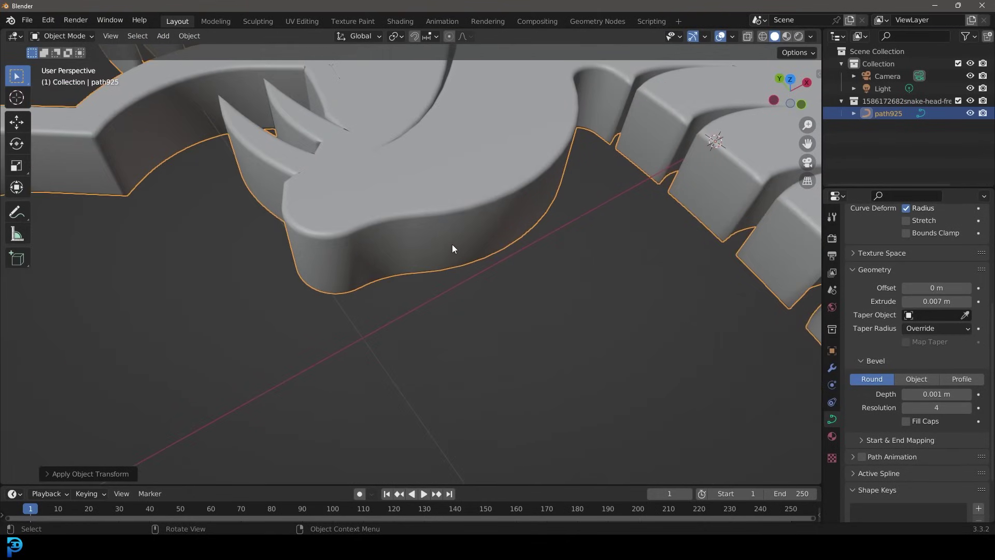
# Reduce the snake head curve's bevel resolution to 1.
pyautogui.click(903, 408)
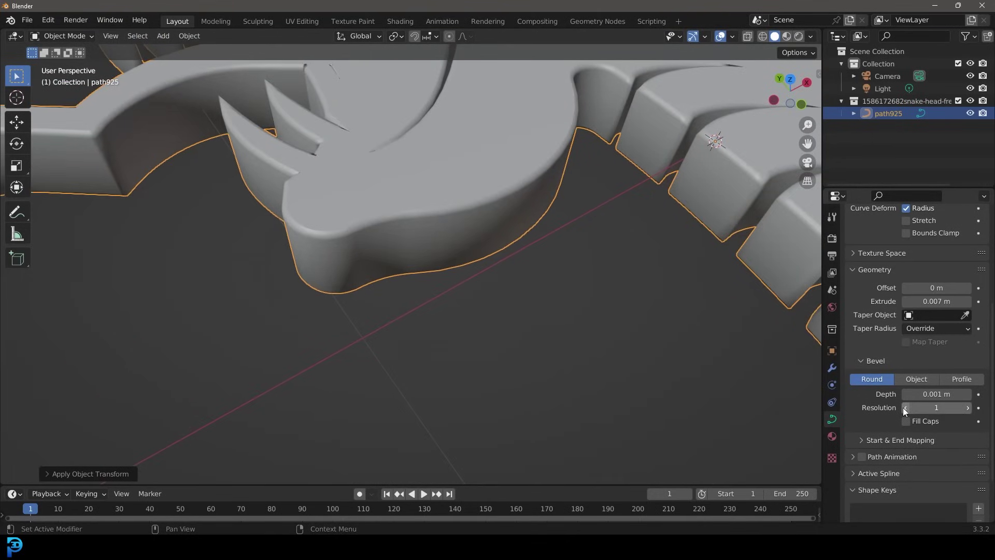
pyautogui.click(903, 407)
pyautogui.scroll(5, 383, 213)
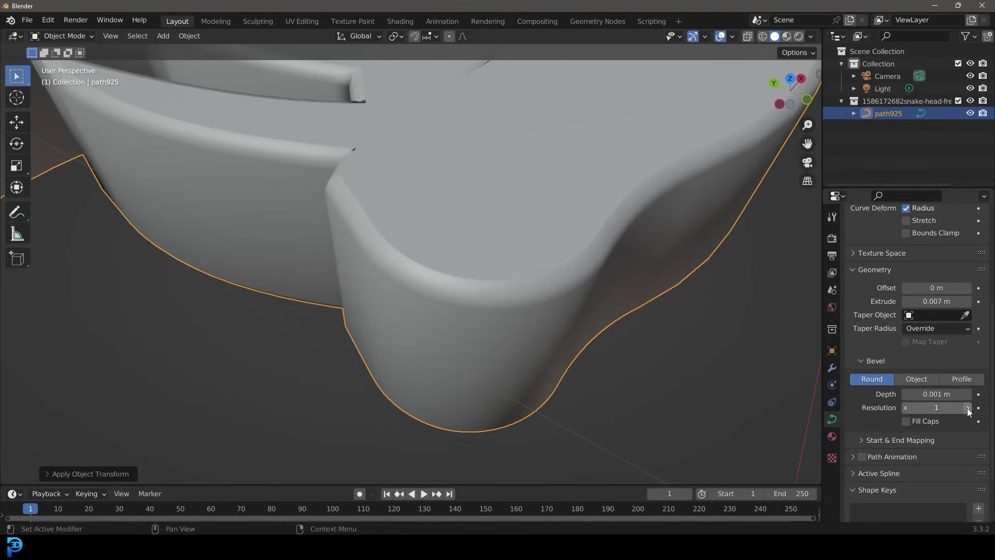
# Set the bevel resolution to 5 and check the resulting geometry in wireframe before returning to solid shading.
pyautogui.moveTo(928, 407); pyautogui.dragTo(959, 407)
pyautogui.press('z')
pyautogui.click(342, 233)
pyautogui.scroll(-3, 440, 249)
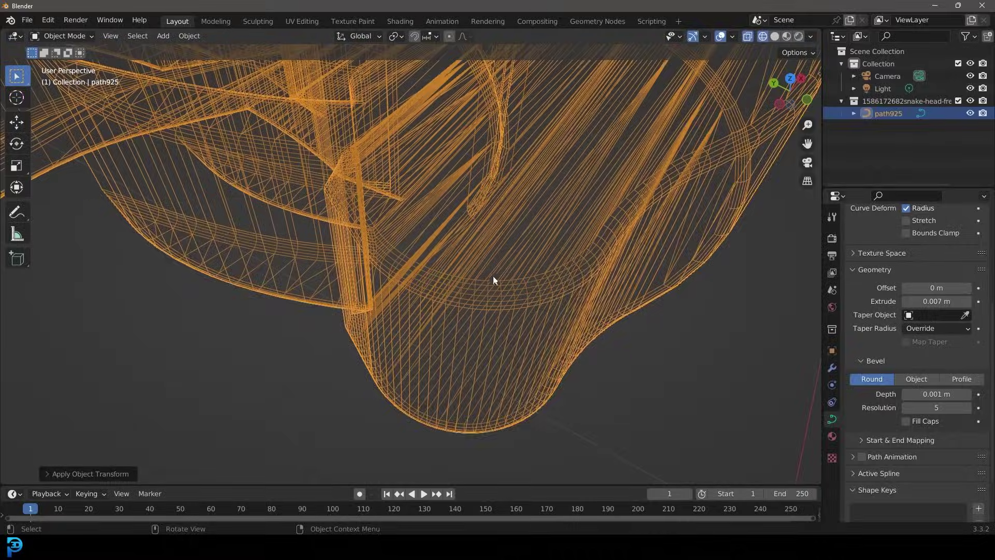
pyautogui.press('z')
pyautogui.click(570, 276)
pyautogui.scroll(-6, 466, 235)
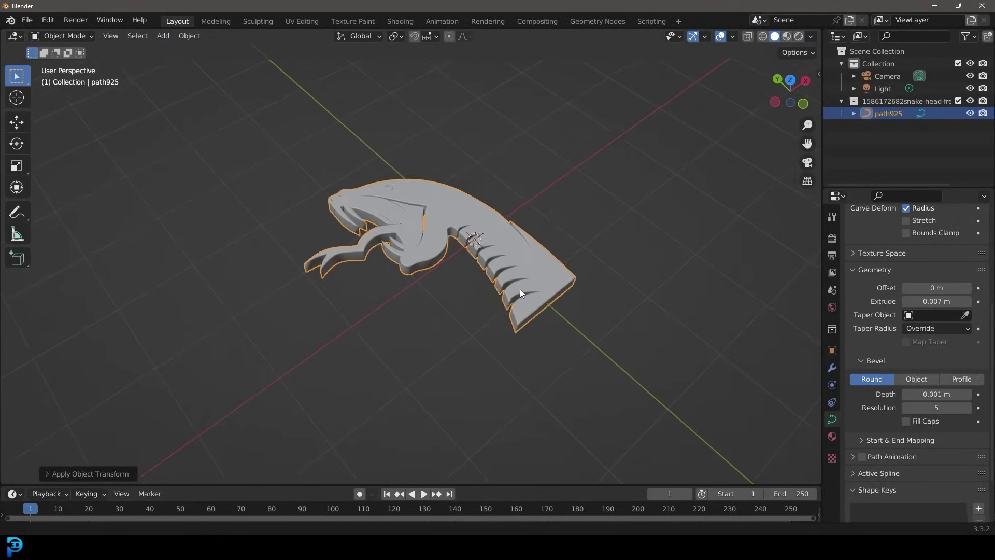
# Enter edit mode on the snake head curve in top orthographic view, framing the nostrils at the snout.
pyautogui.scroll(5, 544, 275)
pyautogui.press('Tab')
pyautogui.press('KP_7')
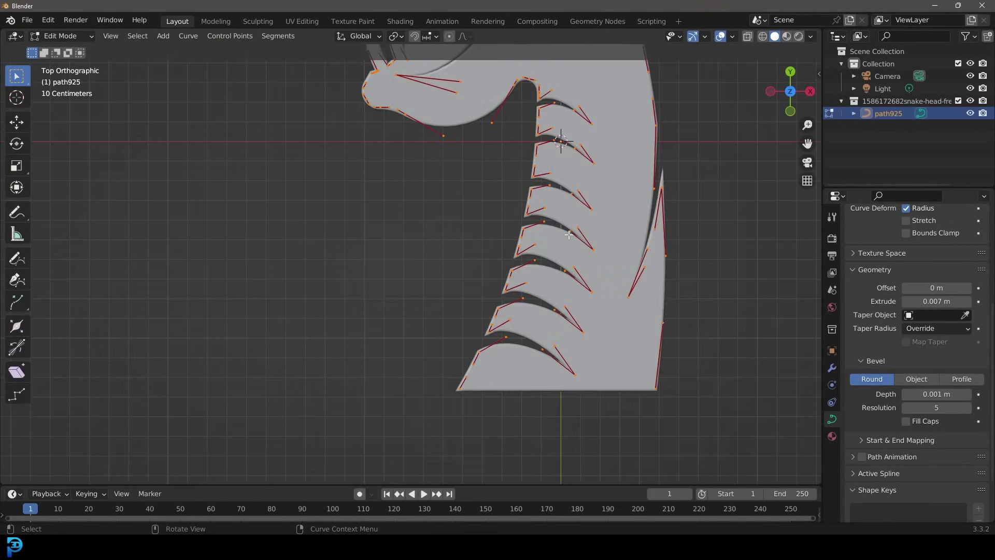
pyautogui.keyDown('shift'); pyautogui.moveTo(528, 230); pyautogui.dragTo(519, 430, button='middle'); pyautogui.keyUp('shift')
pyautogui.scroll(4, 617, 161)
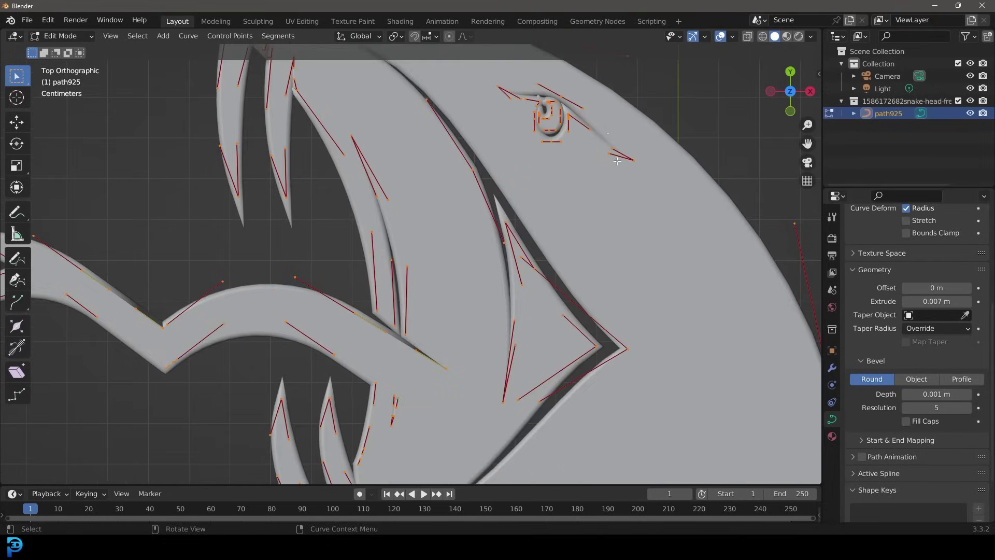
pyautogui.scroll(-7, 483, 106)
pyautogui.scroll(8, 417, 269)
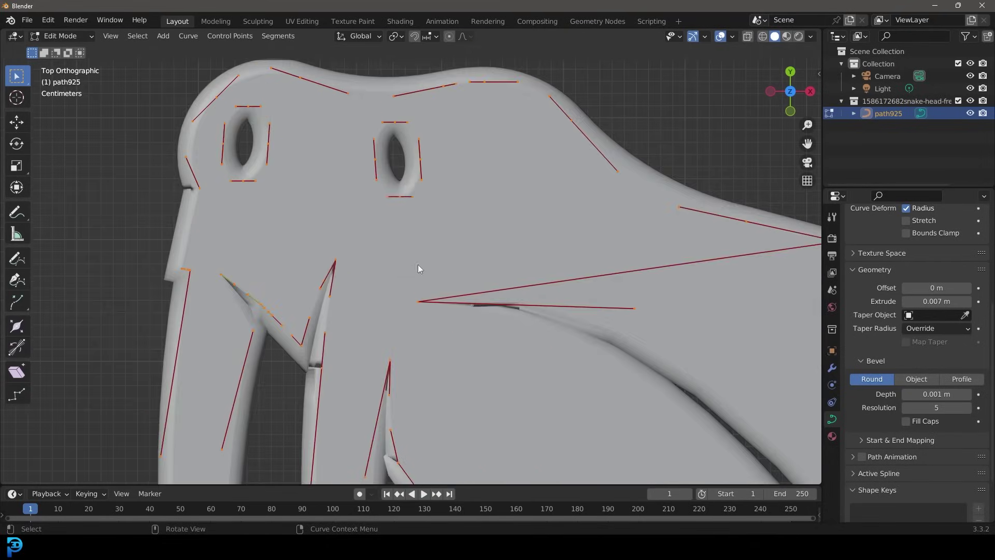
# Try to move all control points of the nostril farther from the snout tip.
pyautogui.hotkey('shift', 'z')
pyautogui.moveTo(443, 221); pyautogui.dragTo(369, 118)
pyautogui.moveTo(421, 150)
pyautogui.keyDown('shift'); pyautogui.mouseDown(button='middle')
pyautogui.moveTo(450, 193)
pyautogui.moveTo(522, 247)
pyautogui.mouseUp(button='middle'); pyautogui.keyUp('shift')
pyautogui.press('g')
pyautogui.click(474, 224)
pyautogui.hotkey('shift', 'z')
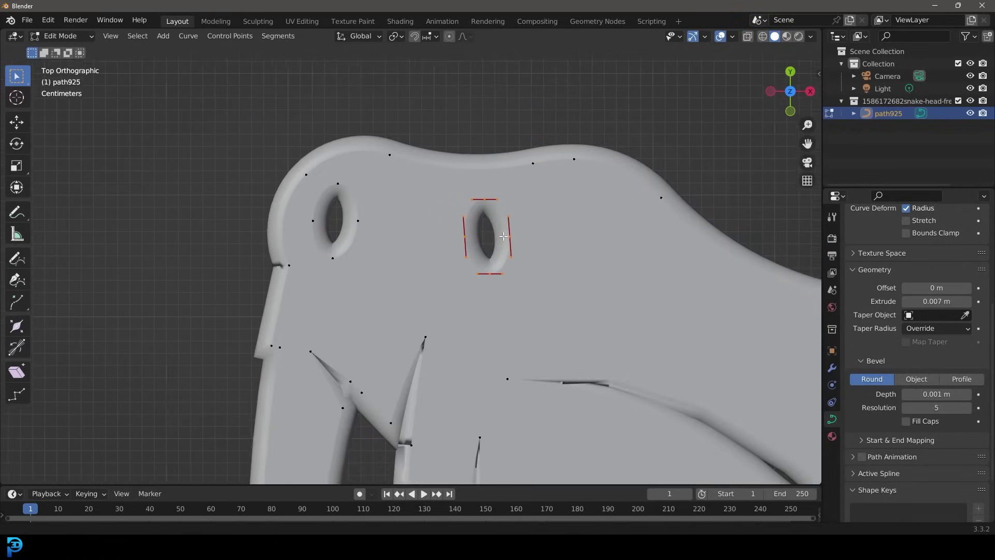
# In wireframe shading, select the whole outline of the nostril farther from the snout tip and slightly reposition it.
pyautogui.scroll(2, 522, 243)
pyautogui.press('z')
pyautogui.click(423, 241)
pyautogui.scroll(2, 677, 346)
pyautogui.moveTo(677, 346); pyautogui.dragTo(520, 155)
pyautogui.press('g')
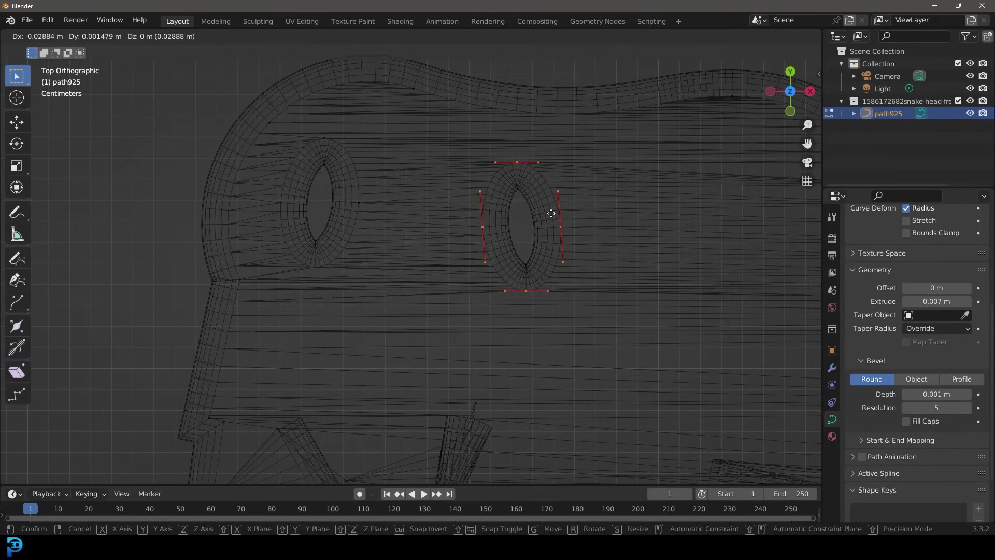
pyautogui.click(604, 203)
pyautogui.moveTo(590, 194); pyautogui.dragTo(566, 141)
pyautogui.press('g')
pyautogui.click(589, 154)
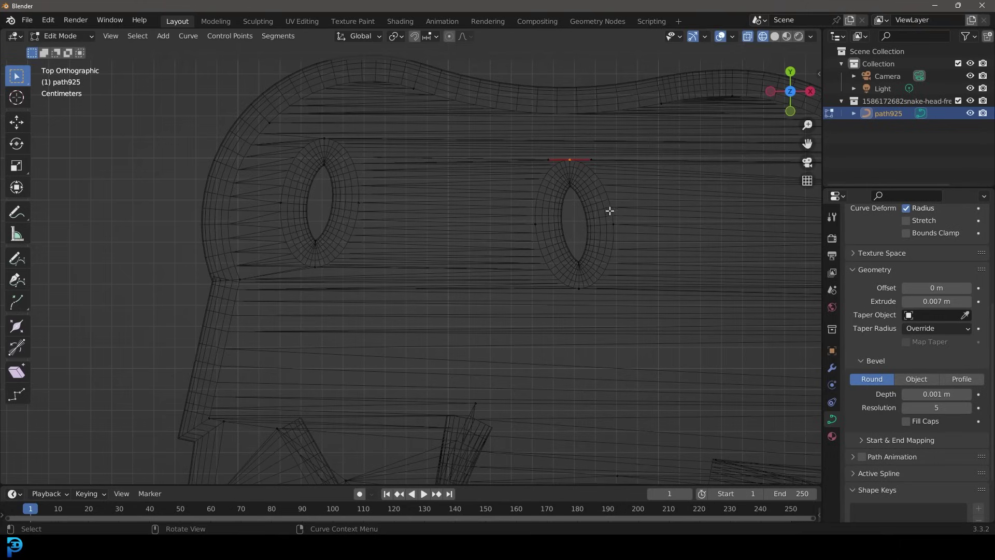
# Move the control point on that nostril's right side outward and scale its handles down.
pyautogui.scroll(6, 622, 226)
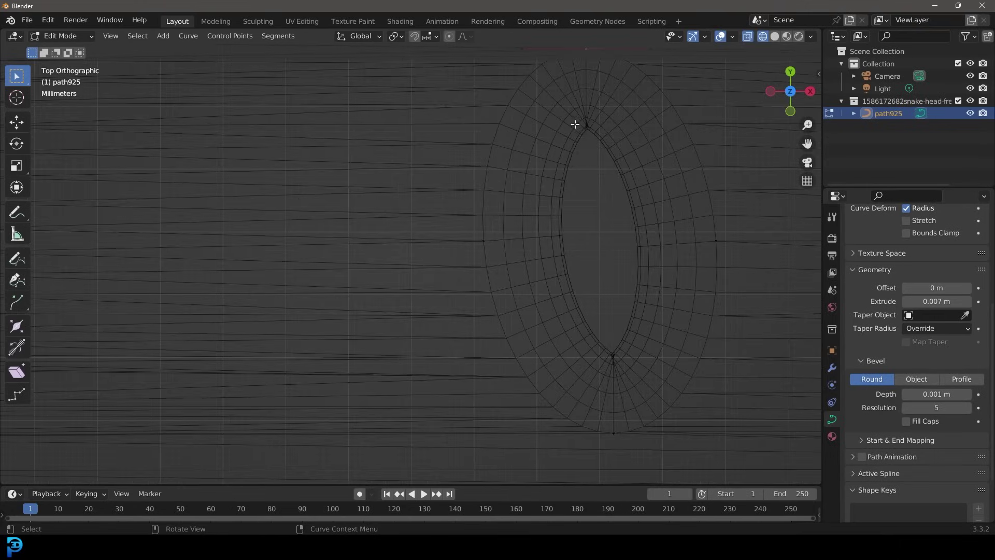
pyautogui.scroll(-1, 631, 200)
pyautogui.keyDown('ctrl'); pyautogui.hscroll(3, 627, 243); pyautogui.keyUp('ctrl')
pyautogui.click(580, 259)
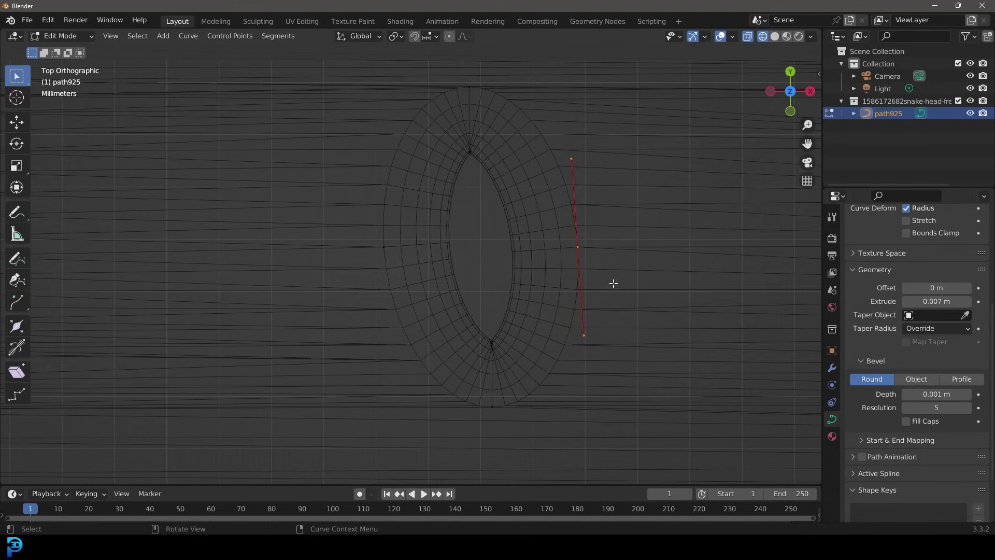
pyautogui.moveTo(572, 265); pyautogui.dragTo(591, 258)
pyautogui.press('s')
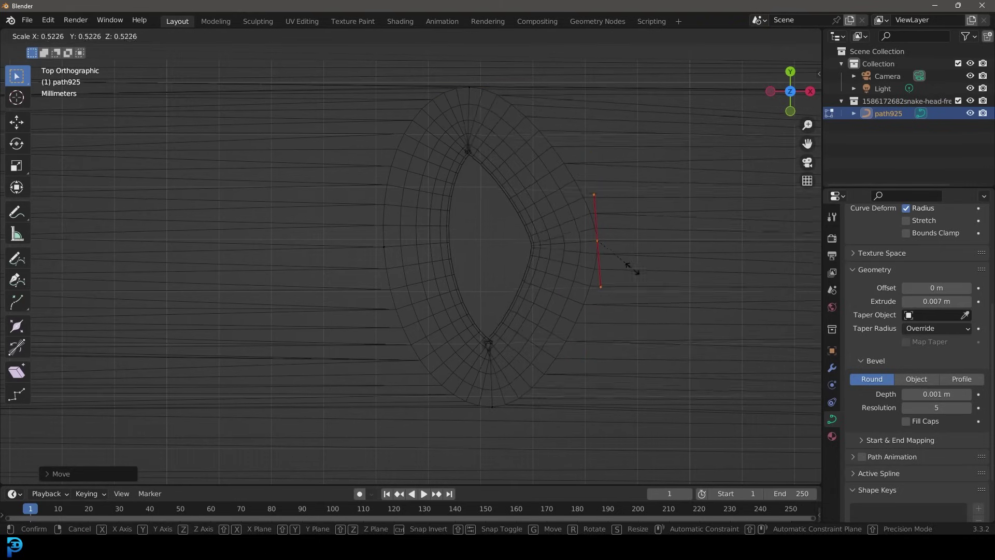
pyautogui.click(643, 279)
# Reposition the upper handle of the nostril's right-side control point to round the opening's upper right curve.
pyautogui.click(593, 176)
pyautogui.press('g')
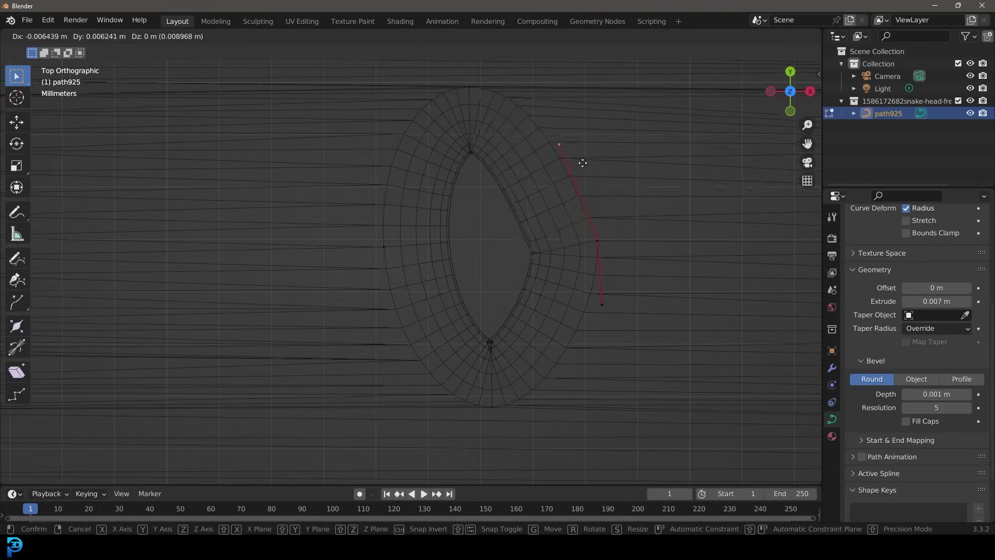
pyautogui.click(614, 140)
pyautogui.click(474, 149)
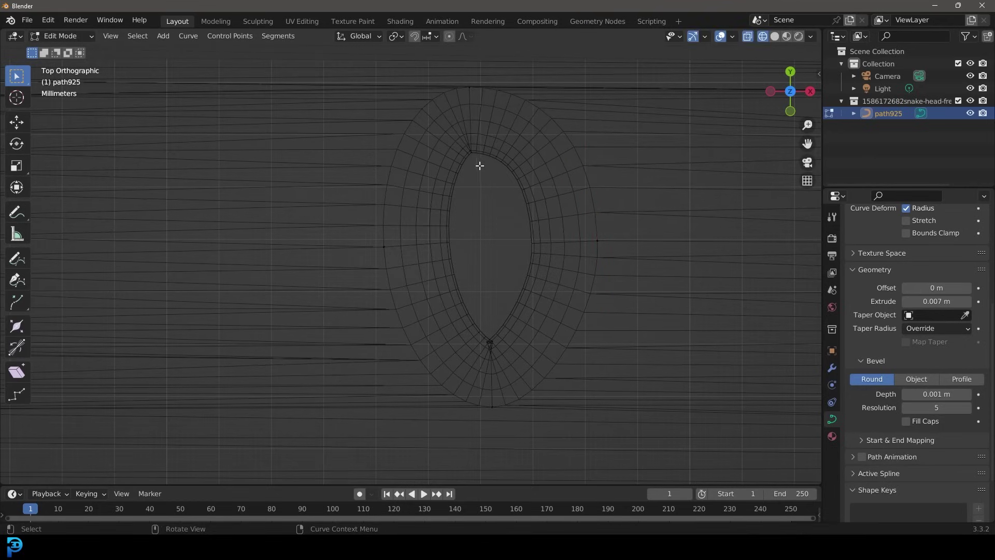
pyautogui.moveTo(527, 383); pyautogui.dragTo(465, 346)
pyautogui.click(420, 256)
# Lengthen the handles of the nostril's topmost control point to widen the upper end of the opening.
pyautogui.click(465, 107)
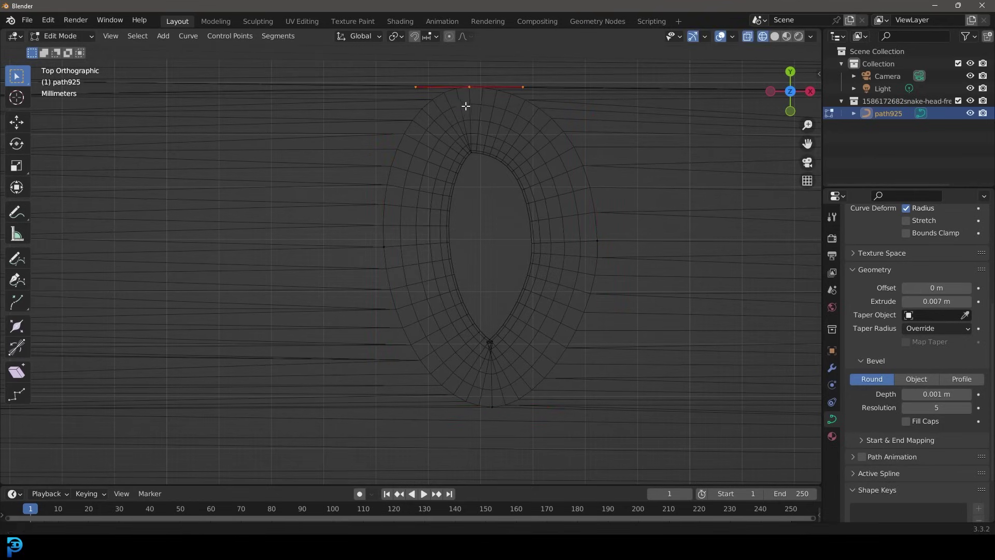
pyautogui.keyDown('shift'); pyautogui.moveTo(531, 135); pyautogui.dragTo(557, 206, button='middle'); pyautogui.keyUp('shift')
pyautogui.press('s')
pyautogui.click(611, 233)
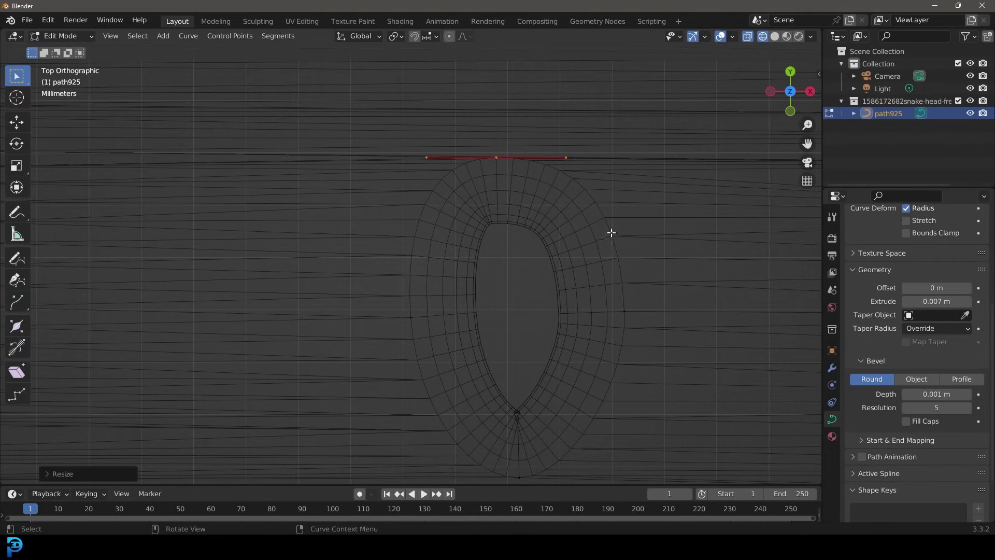
pyautogui.moveTo(426, 158); pyautogui.dragTo(400, 181)
# Move the nostril's left-side control point outward and adjust its lower handle to round that side.
pyautogui.click(419, 321)
pyautogui.press('g')
pyautogui.click(438, 339)
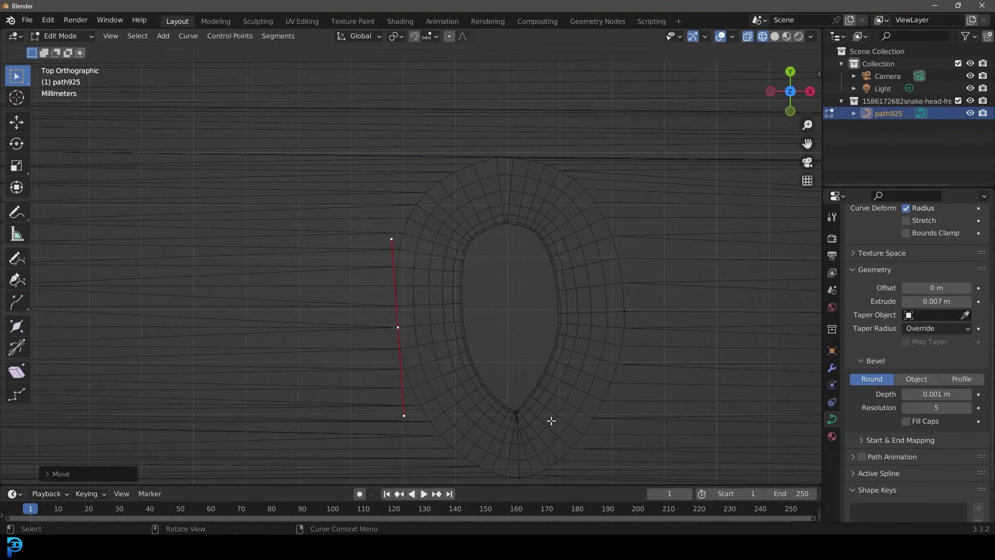
pyautogui.scroll(-1, 449, 411)
pyautogui.click(405, 390)
pyautogui.press('g')
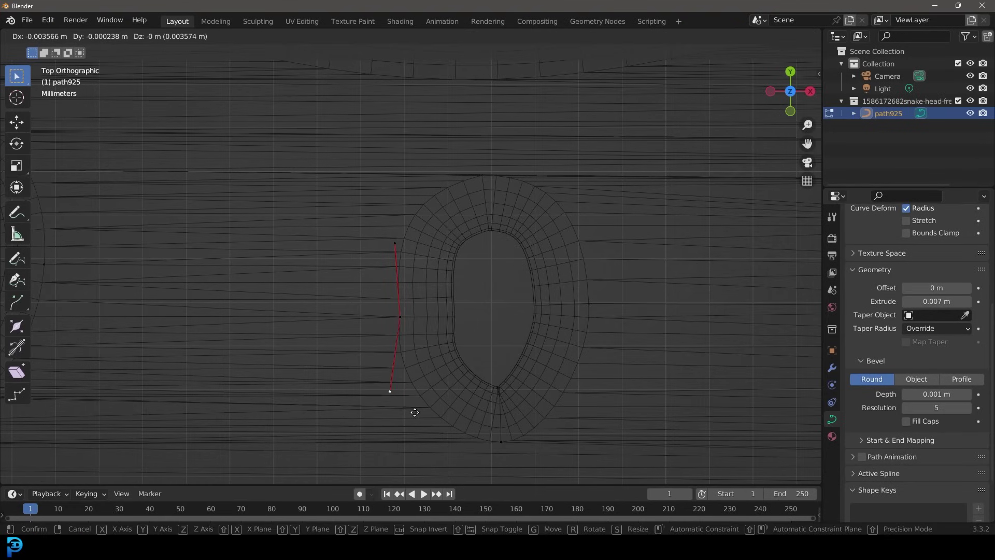
pyautogui.click(422, 412)
# Move the nostril's lowest control point upward, then return to object mode with solid shading.
pyautogui.click(506, 424)
pyautogui.press('g')
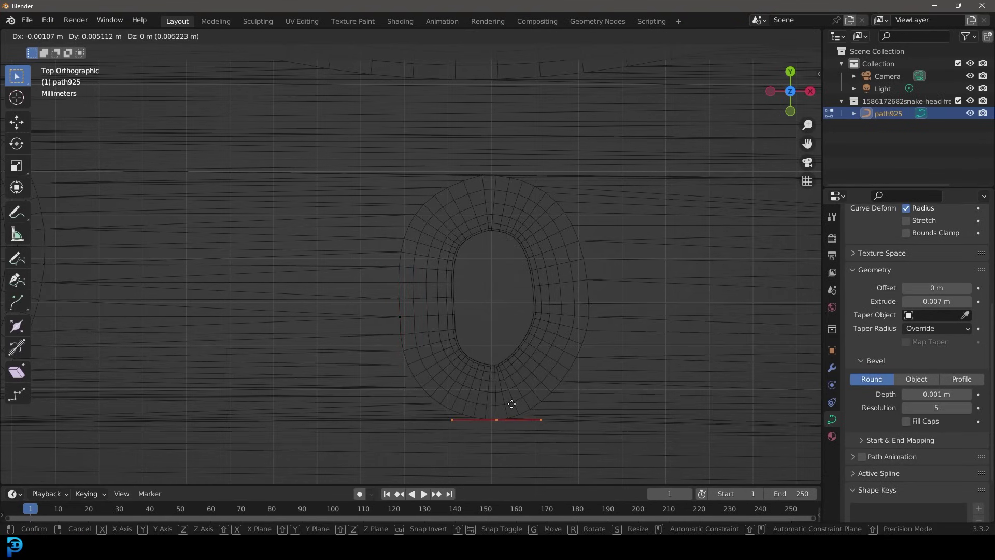
pyautogui.click(506, 402)
pyautogui.press('Tab')
pyautogui.scroll(-10, 578, 301)
pyautogui.hotkey('shift', 'z')
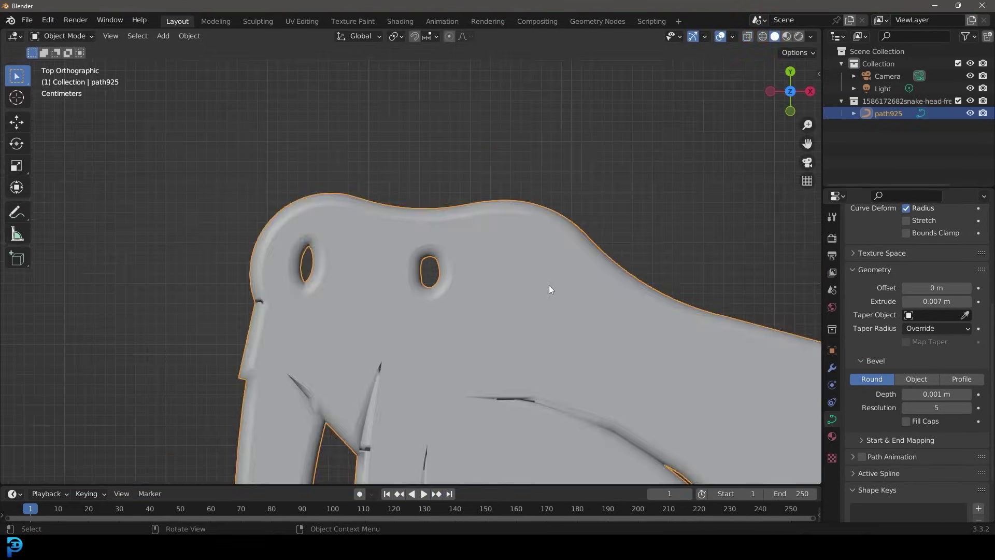
# Inspect the bevel around the fangs in wireframe and set the curve's bevel depth to 0.0009 m.
pyautogui.scroll(3, 480, 316)
pyautogui.press('Tab')
pyautogui.press('z')
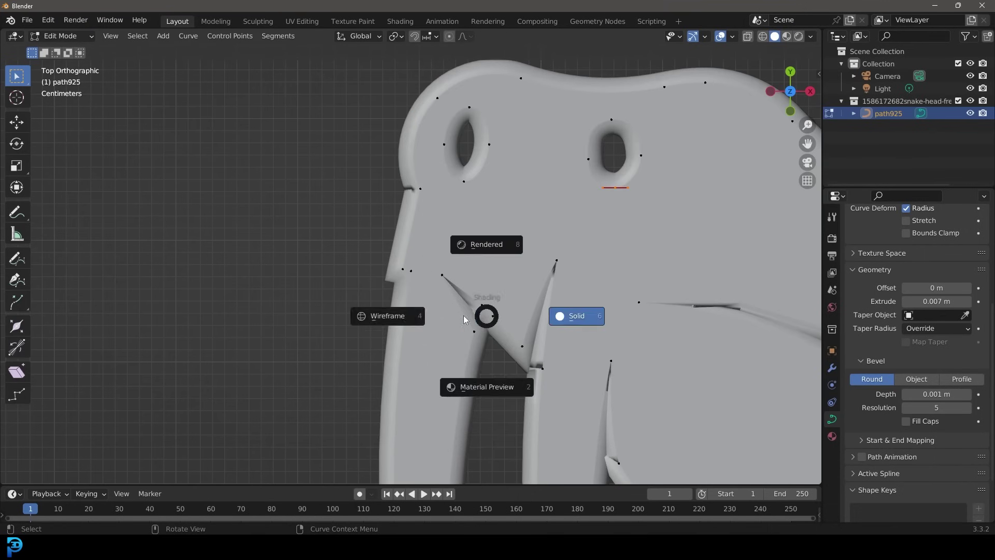
pyautogui.press('w')
pyautogui.scroll(2, 533, 293)
pyautogui.press('Tab')
pyautogui.scroll(-2, 613, 331)
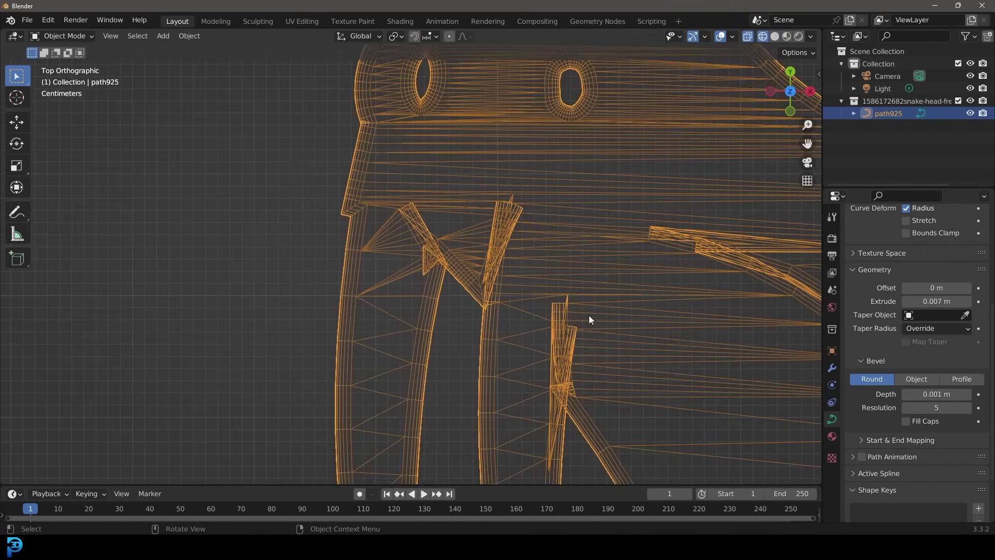
pyautogui.moveTo(937, 394)
pyautogui.mouseDown()
pyautogui.moveTo(964, 394)
pyautogui.moveTo(928, 394)
pyautogui.mouseUp()
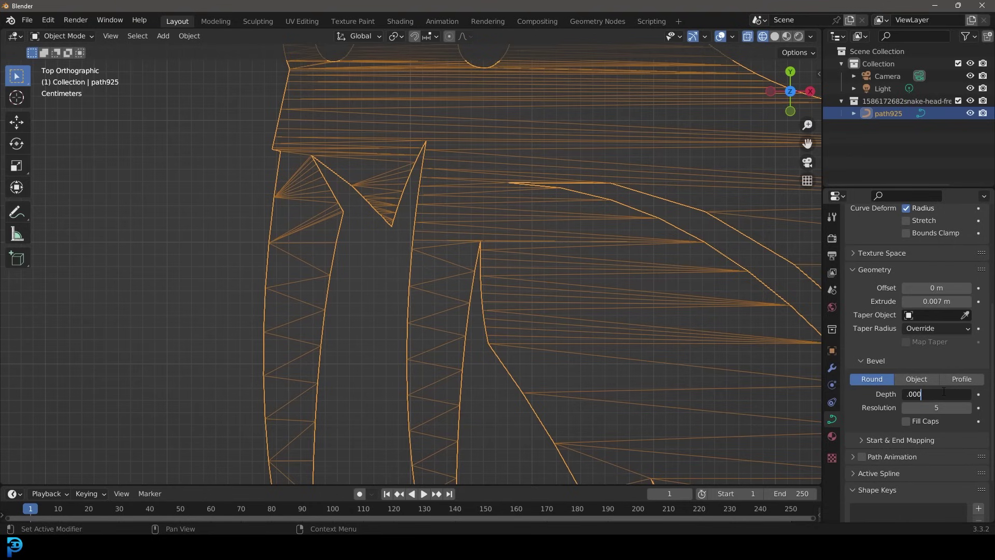
pyautogui.write('9')
pyautogui.press('Return')
pyautogui.hotkey('shift', 'z')
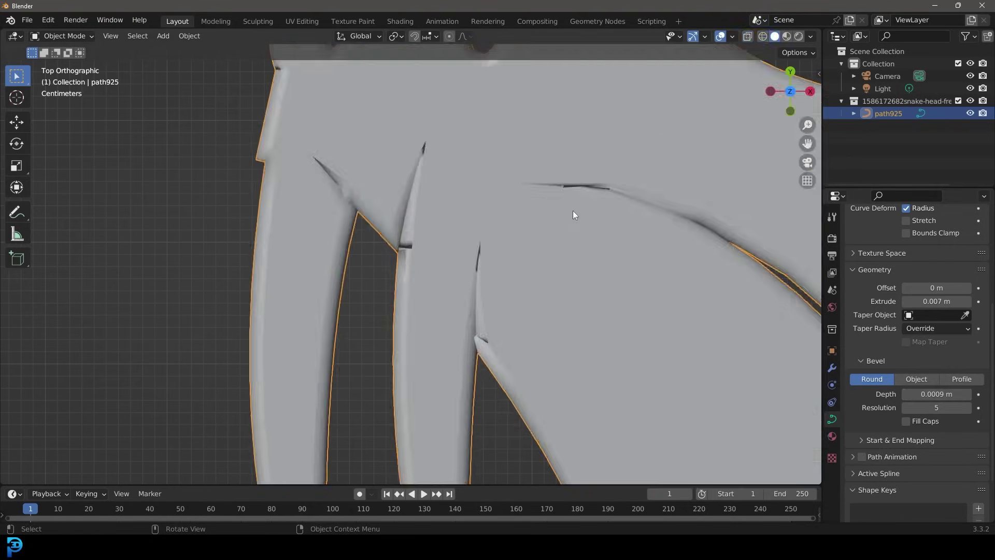
# Examine the whole bevelled snake head from the top and at an angle.
pyautogui.scroll(-5, 534, 216)
pyautogui.hotkey('alt', 'a')
pyautogui.scroll(-2, 480, 156)
pyautogui.press('space')
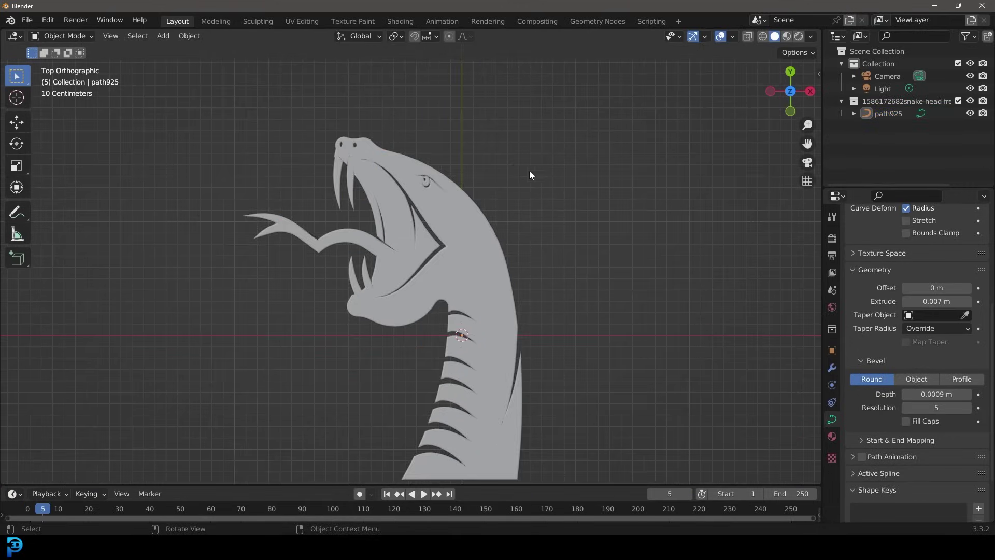
pyautogui.scroll(-4, 485, 266)
pyautogui.scroll(1, 447, 316)
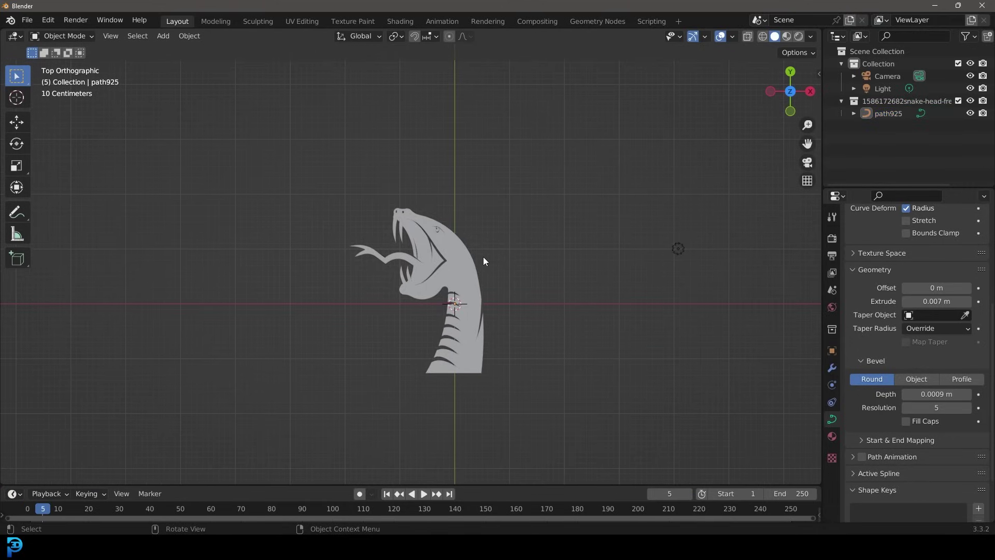
pyautogui.moveTo(549, 300); pyautogui.dragTo(515, 275, button='middle')
pyautogui.scroll(3, 497, 235)
pyautogui.click(506, 234)
pyautogui.scroll(3, 515, 275)
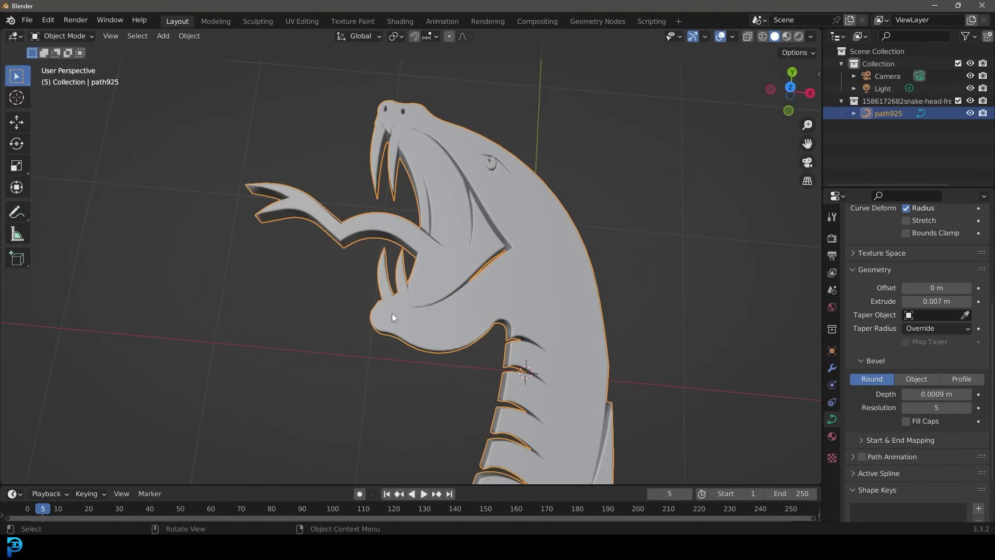
pyautogui.moveTo(392, 313); pyautogui.dragTo(550, 227, button='middle')
pyautogui.press('KP_7')
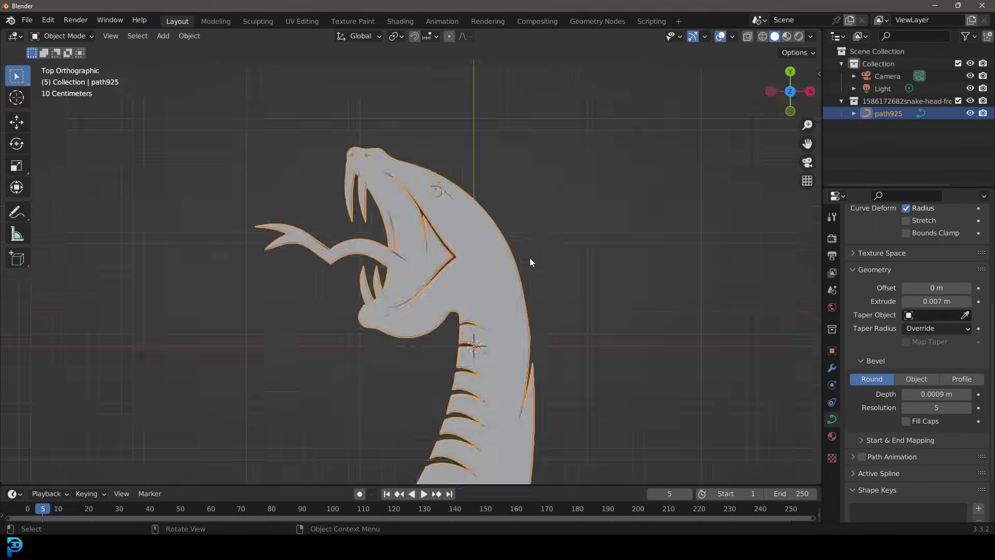
# Rotate the snake head curve 90° about the global X axis and show it deselected in front view.
pyautogui.scroll(-4, 531, 263)
pyautogui.scroll(1, 498, 283)
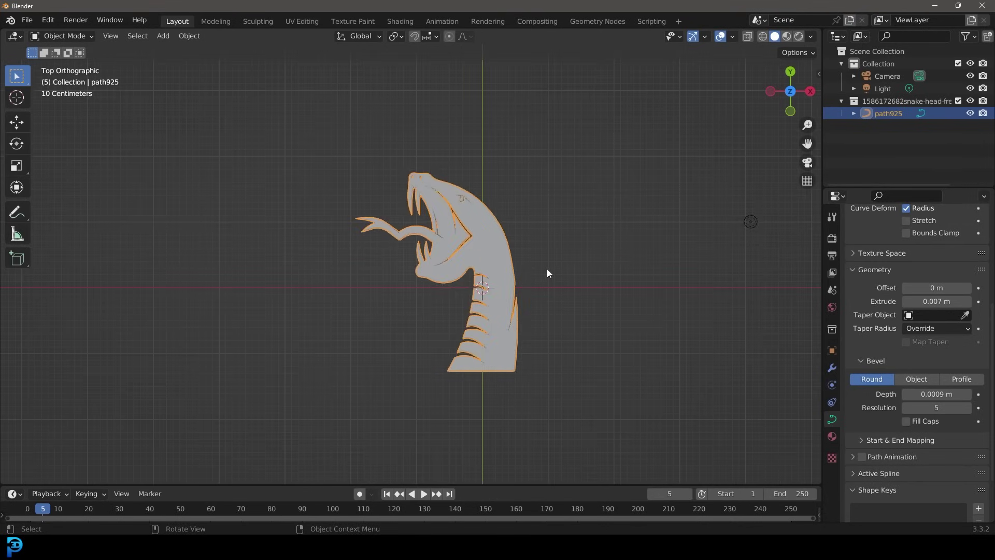
pyautogui.scroll(-2, 534, 325)
pyautogui.moveTo(534, 325); pyautogui.dragTo(496, 322, button='middle')
pyautogui.press('r')
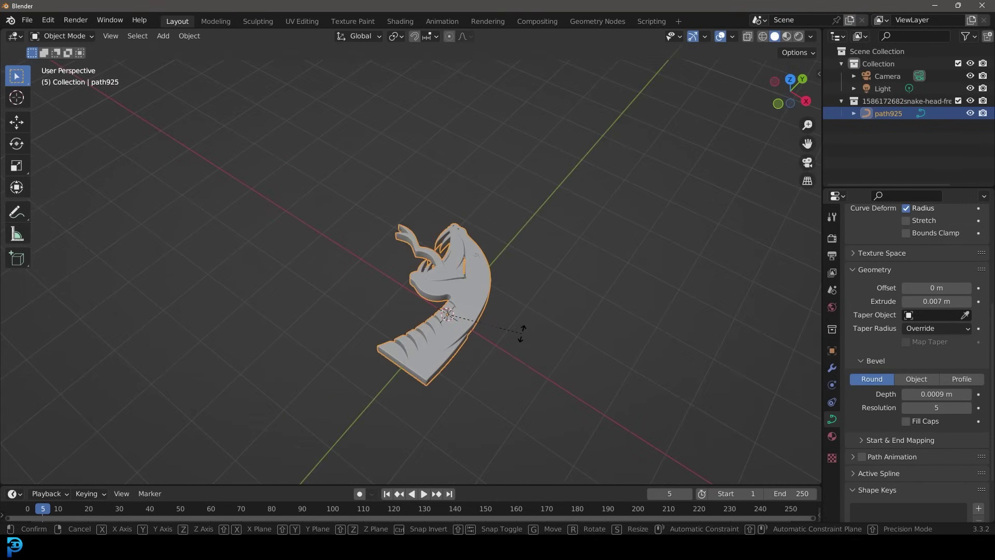
pyautogui.write('x90')
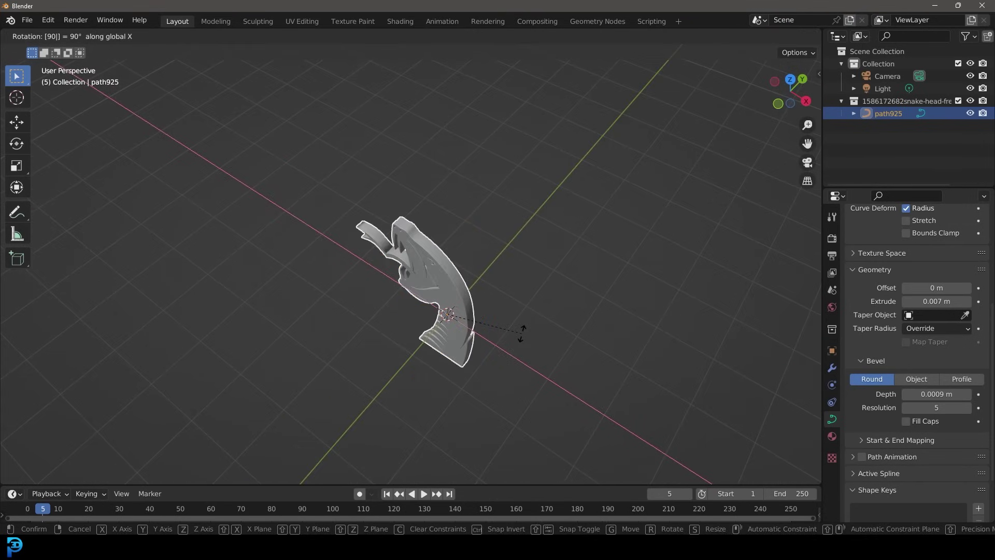
pyautogui.press('Return')
pyautogui.press('KP_1')
pyautogui.scroll(2, 668, 287)
pyautogui.scroll(1, 533, 290)
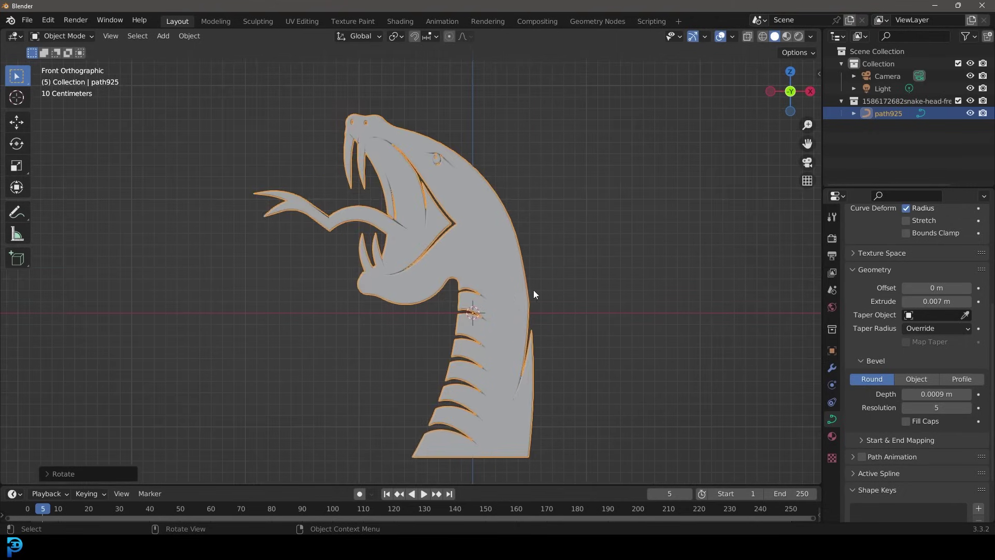
pyautogui.click(534, 292)
pyautogui.scroll(-1, 577, 296)
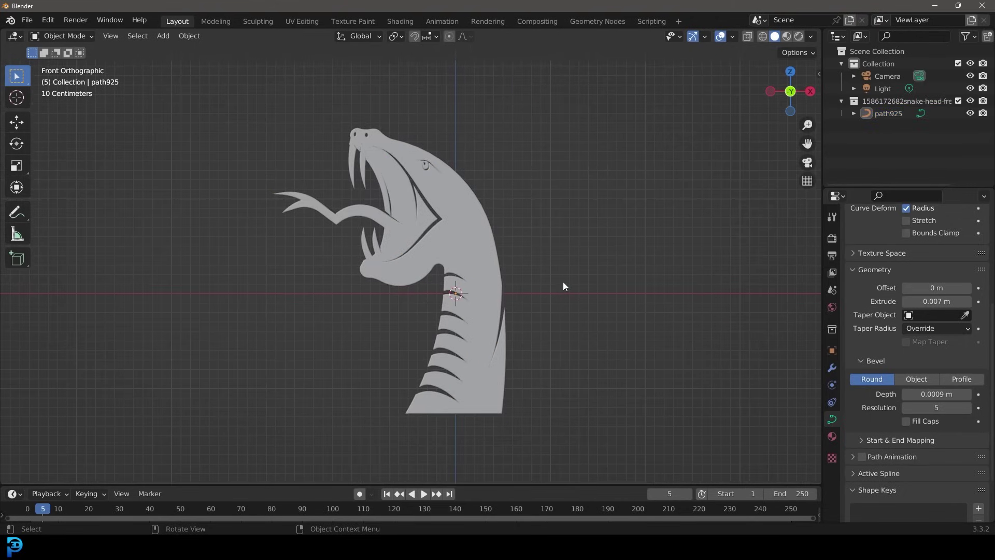